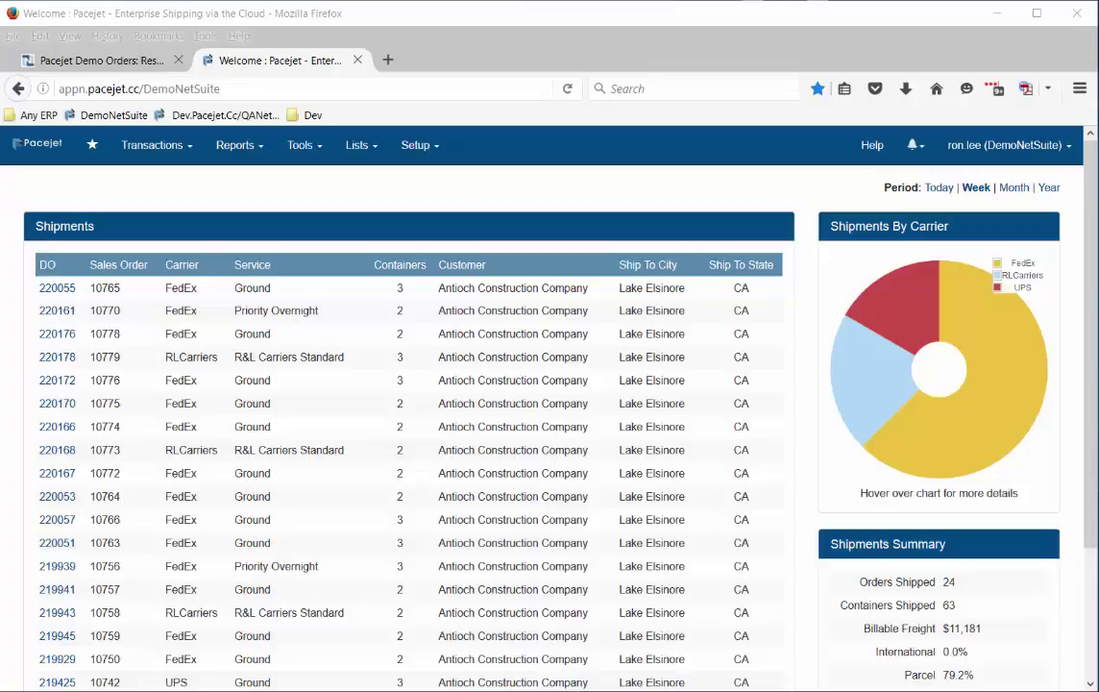
# Close the Pacejet welcome page and bring up the link menu for order PacejetDemo001d
pyautogui.click(357, 60)
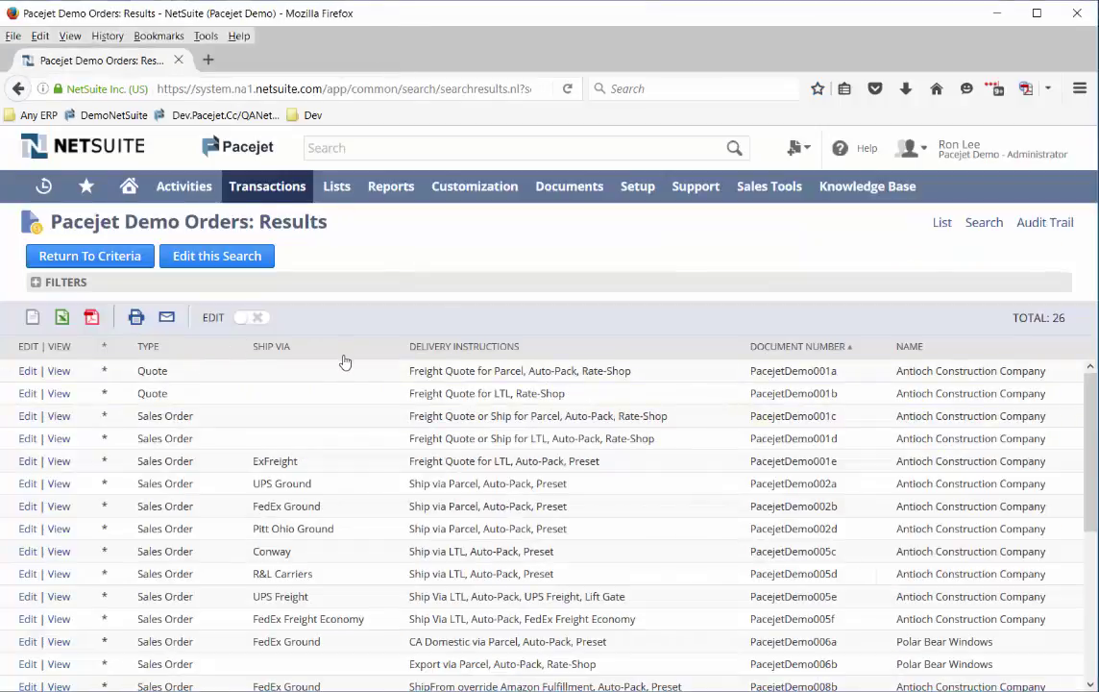
pyautogui.rightClick(60, 440)
# Open sales order PacejetDemo001d in a new tab and look over it
pyautogui.click(96, 447)
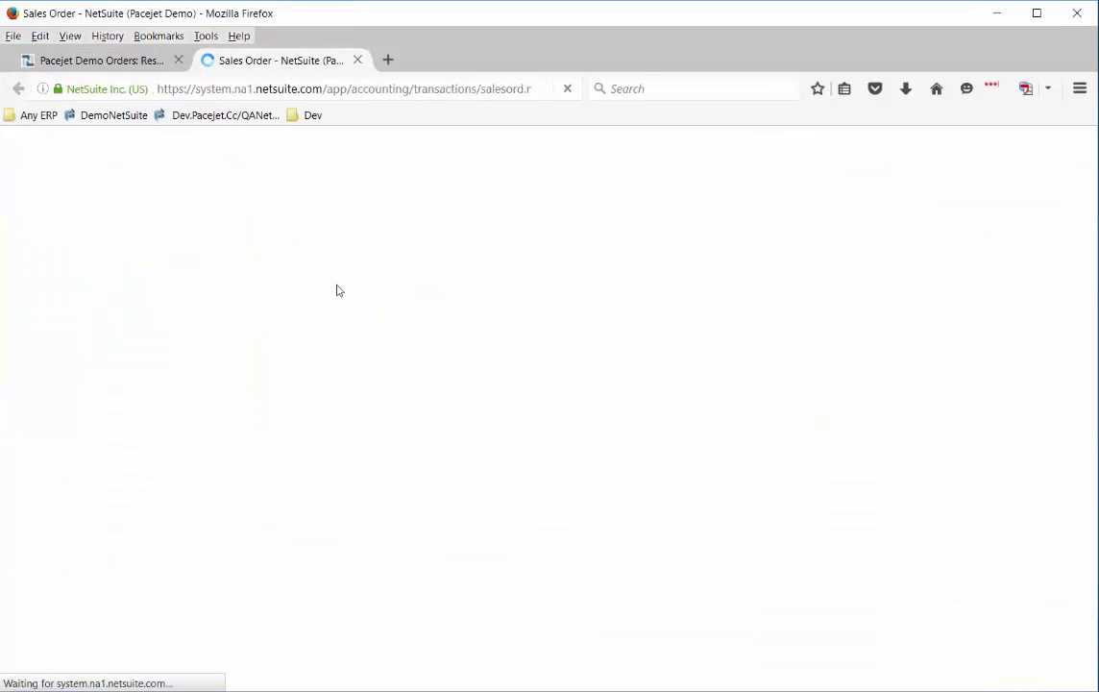
pyautogui.scroll(-3, 363, 386)
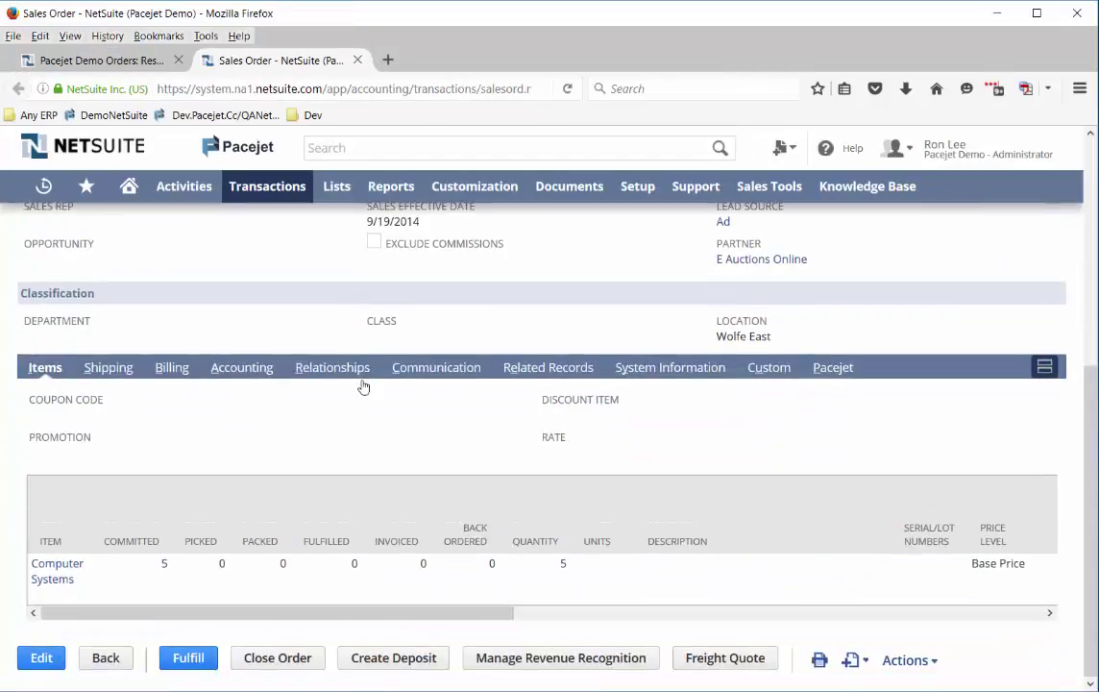
pyautogui.scroll(2, 548, 439)
pyautogui.scroll(3, 548, 440)
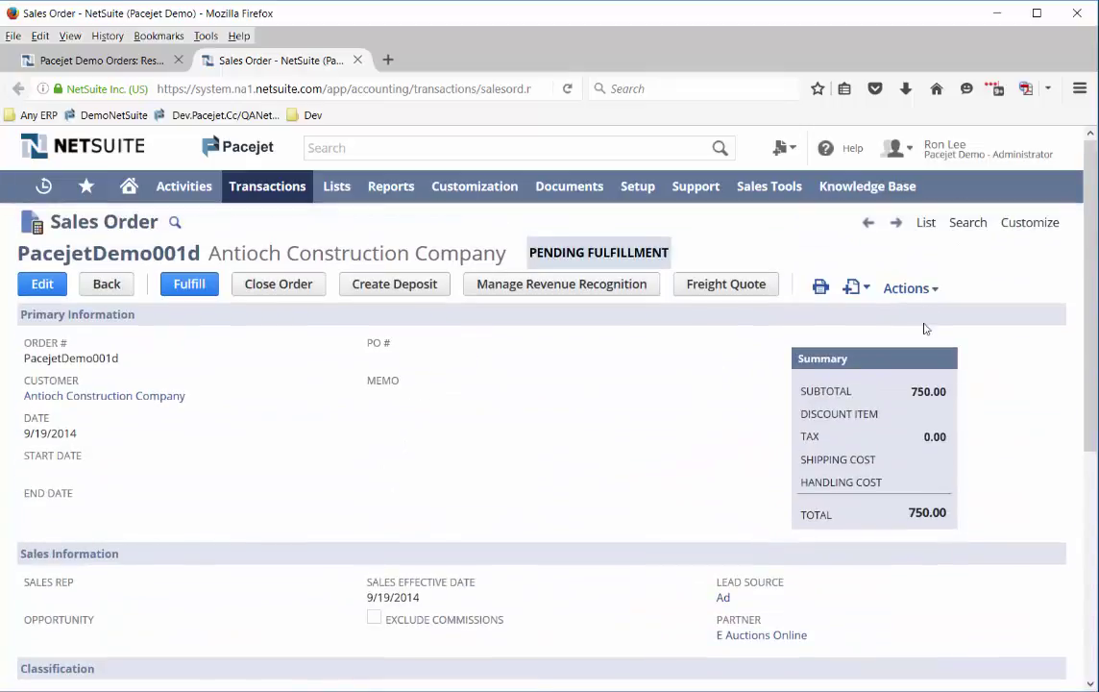
# Copy PacejetDemo001d with Make Copy and save it as new sales order 10796
pyautogui.click(906, 288)
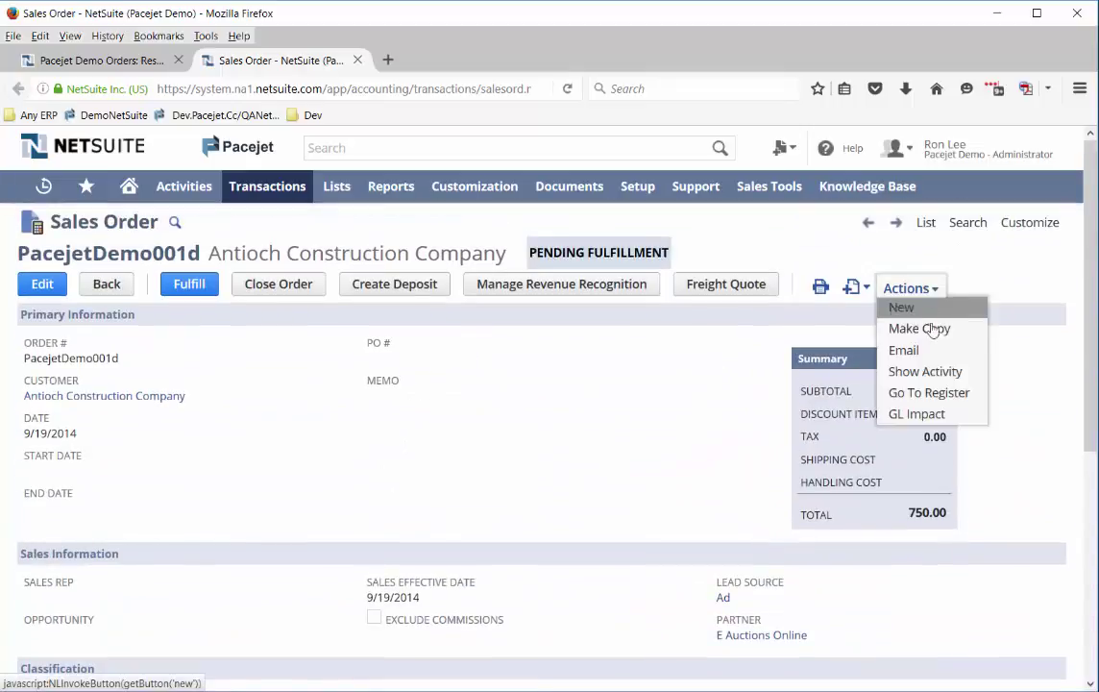
pyautogui.click(927, 328)
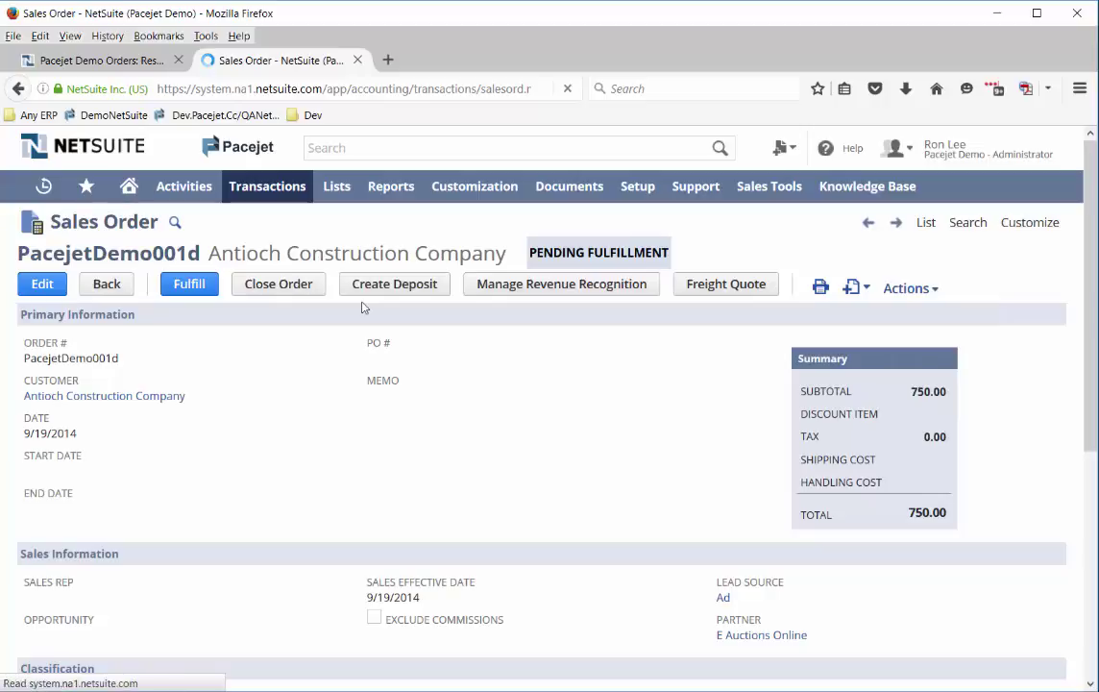
pyautogui.click(44, 284)
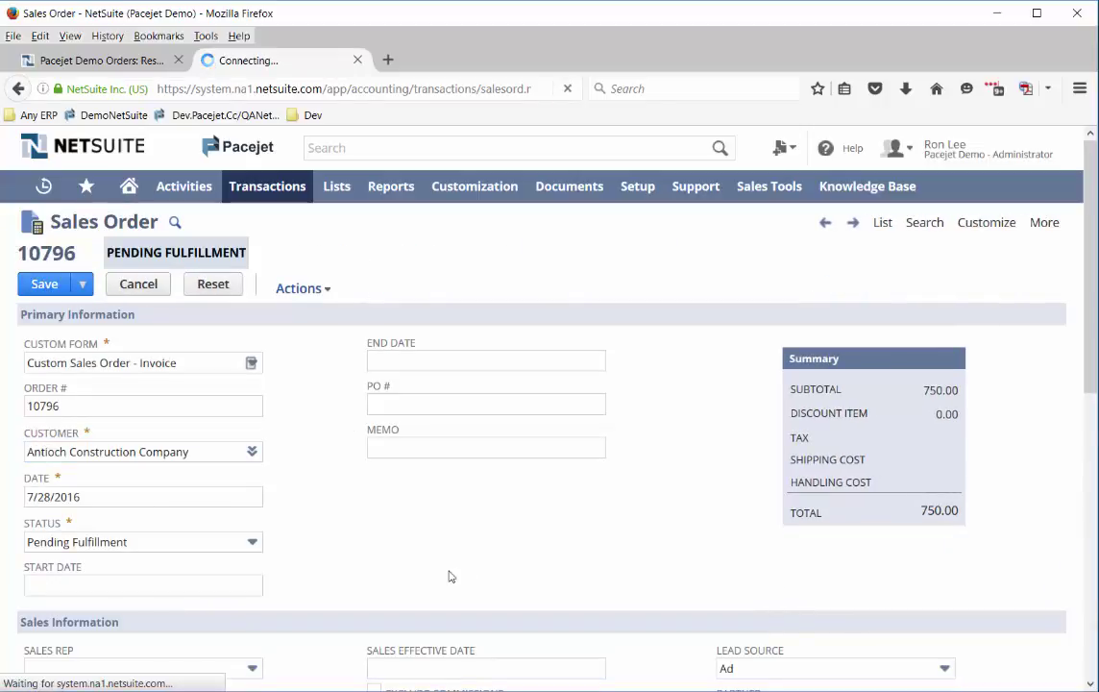
pyautogui.click(184, 351)
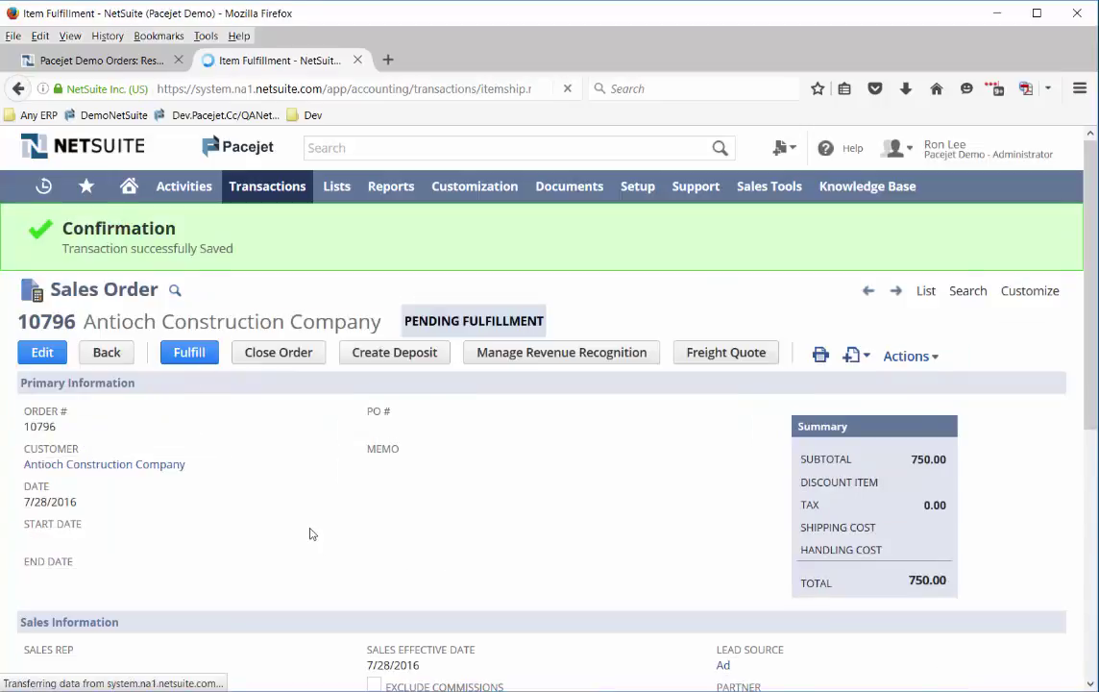
# Save item fulfillment 6869 for the 5 Computer Systems and send it to Pacejet
pyautogui.scroll(-3, 278, 567)
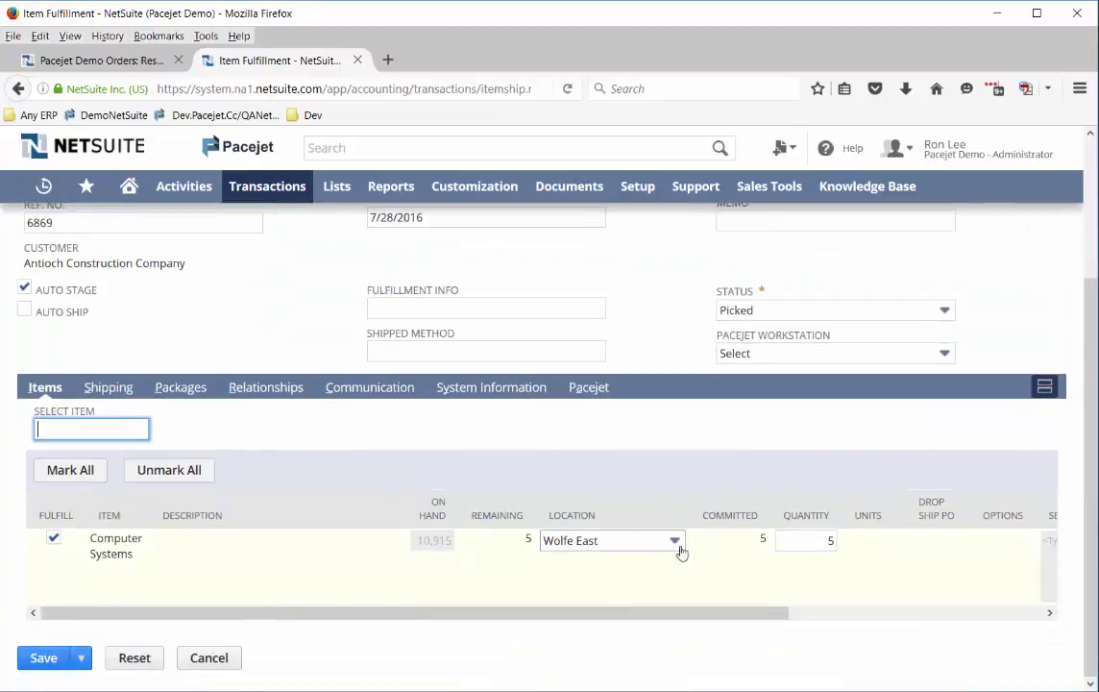
pyautogui.click(48, 659)
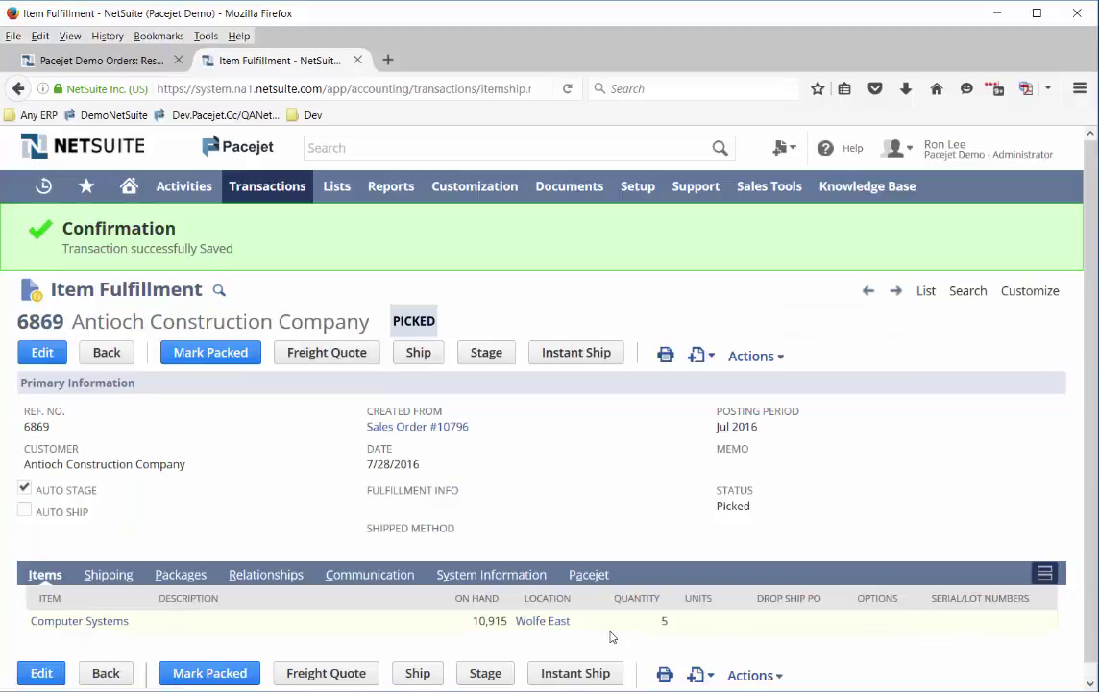
pyautogui.click(411, 362)
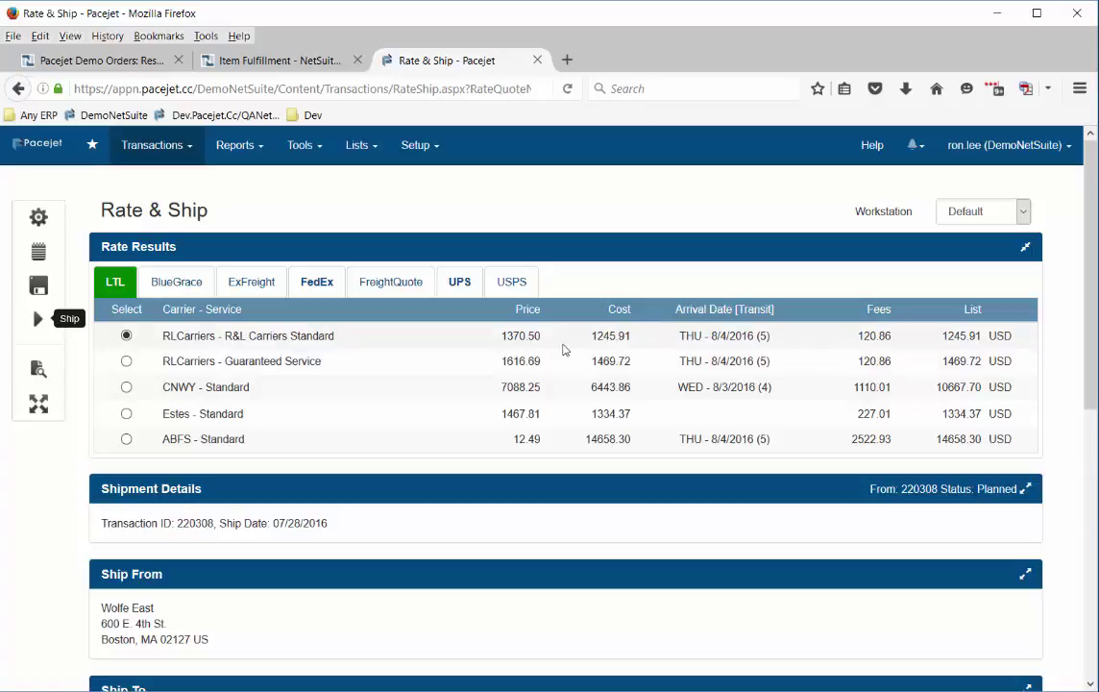
# Ship fulfillment 6869 using the selected R&L Carriers Standard rate
pyautogui.click(38, 318)
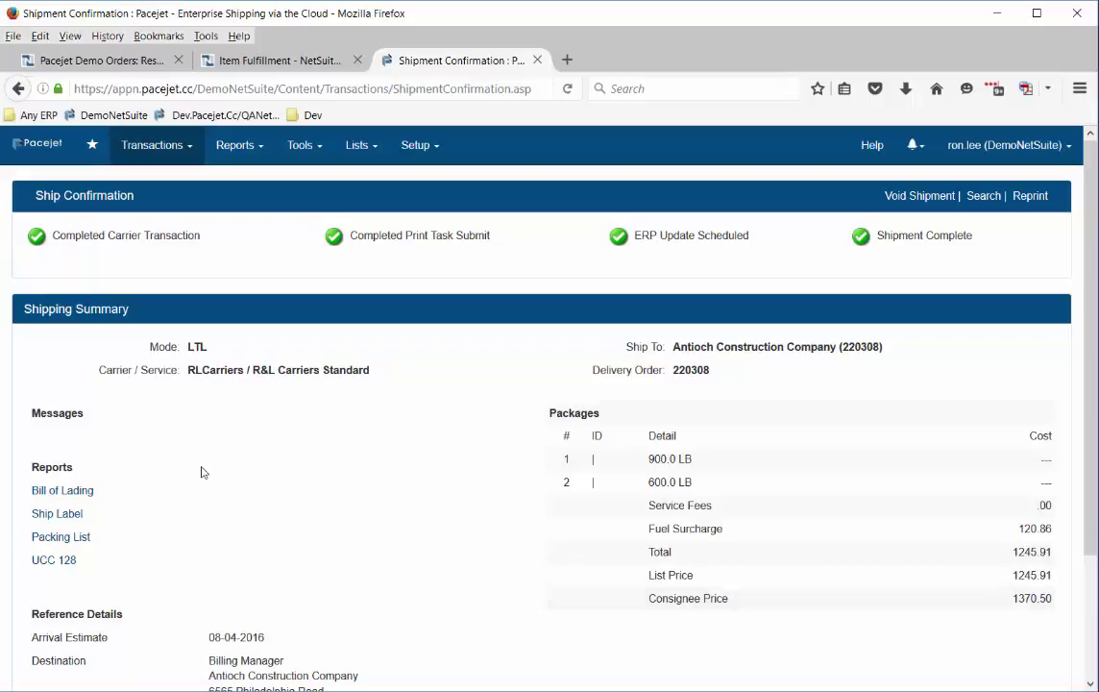
pyautogui.click(81, 491)
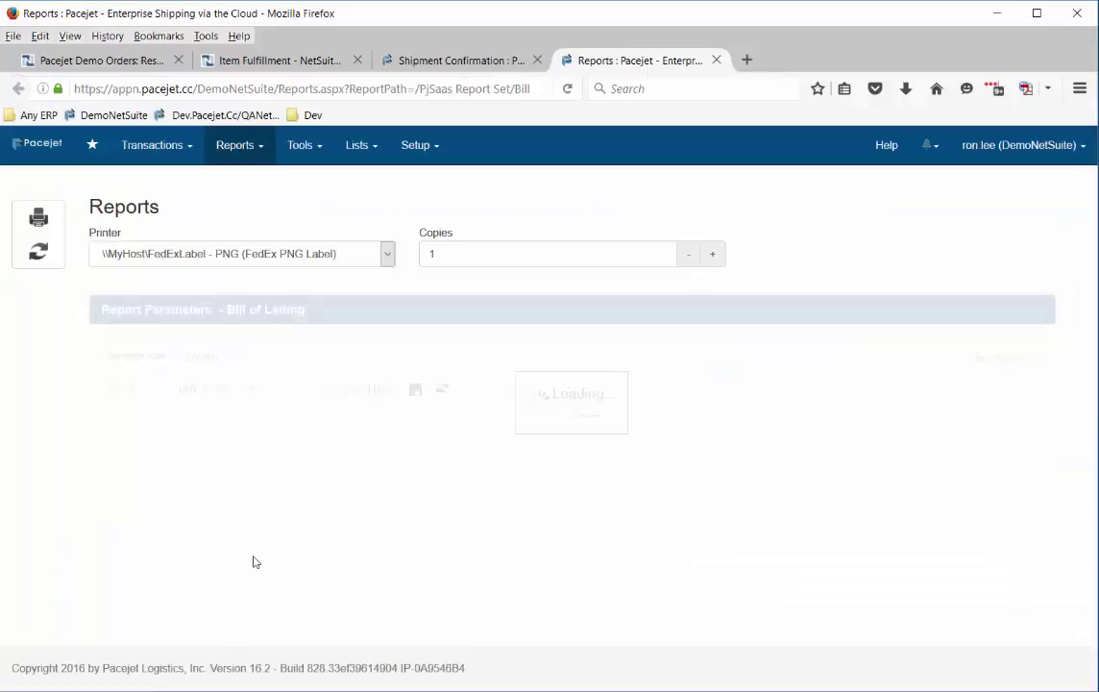
pyautogui.scroll(-5, 254, 562)
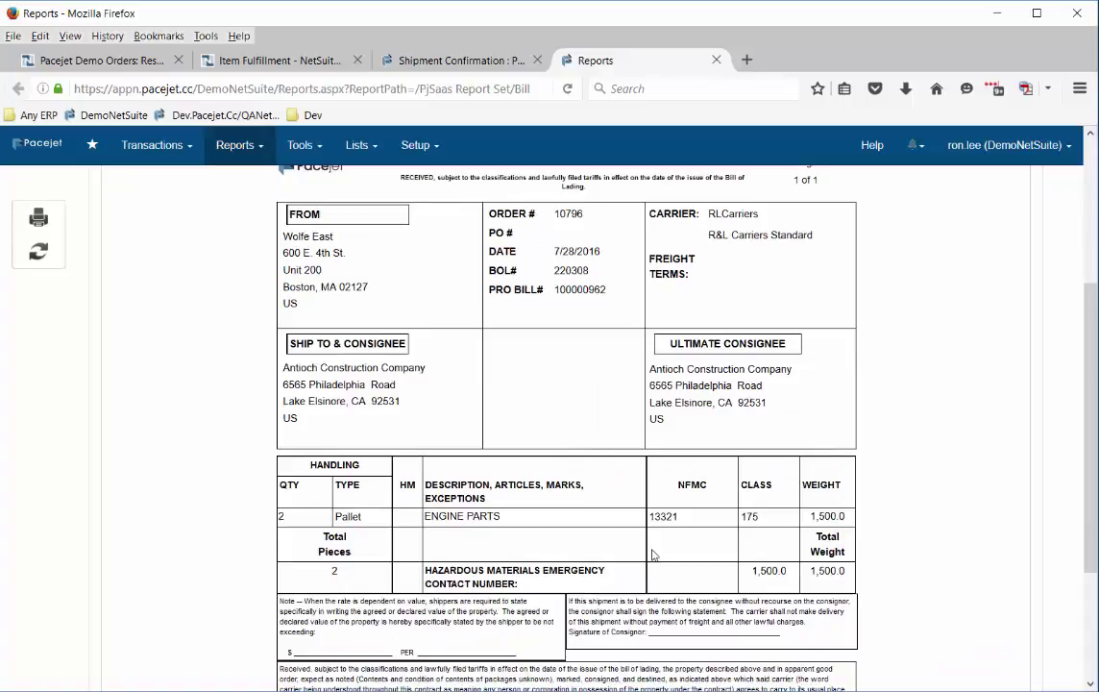
pyautogui.doubleClick(590, 293)
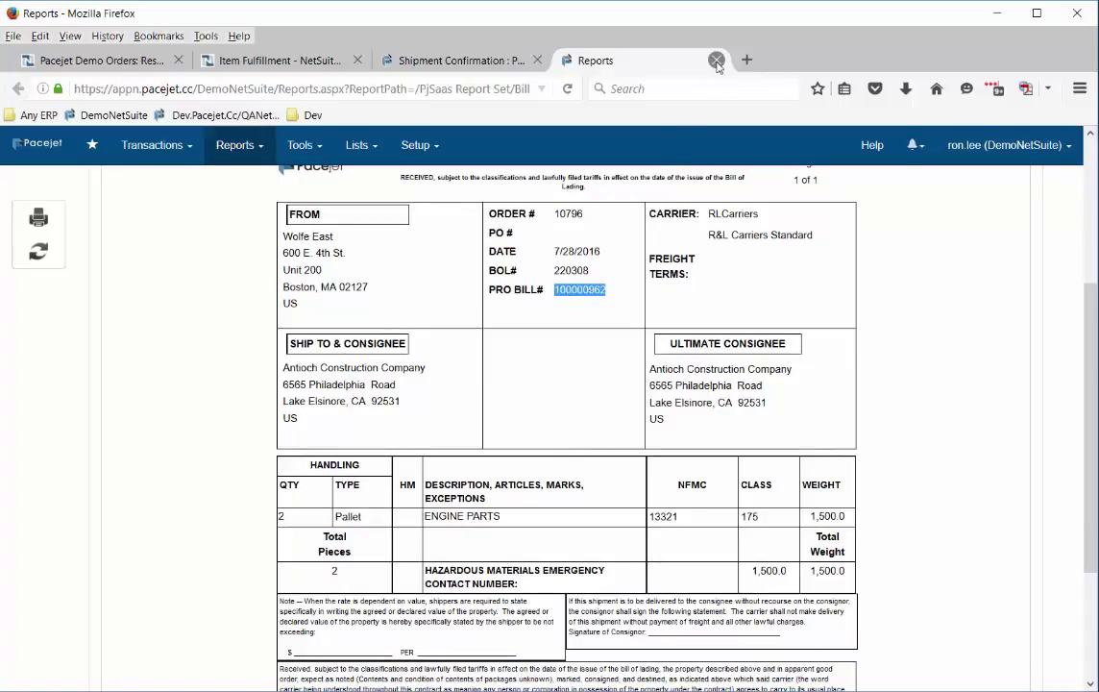
pyautogui.middleClick(641, 59)
pyautogui.click(44, 513)
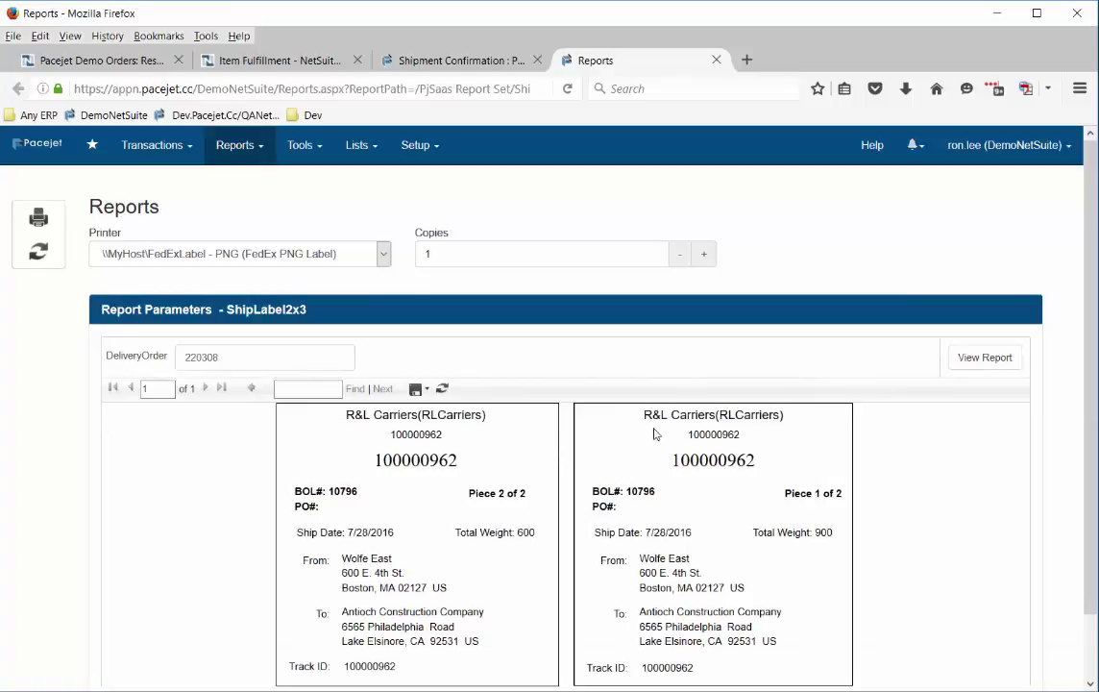
pyautogui.scroll(-2, 562, 470)
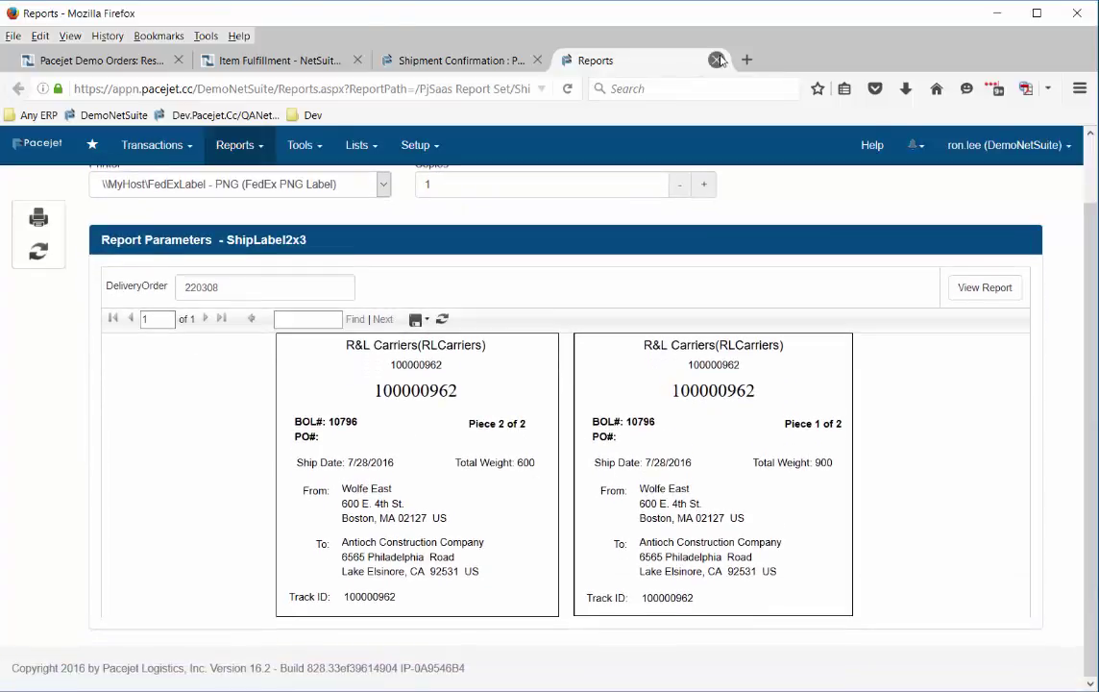
pyautogui.click(715, 60)
pyautogui.click(55, 535)
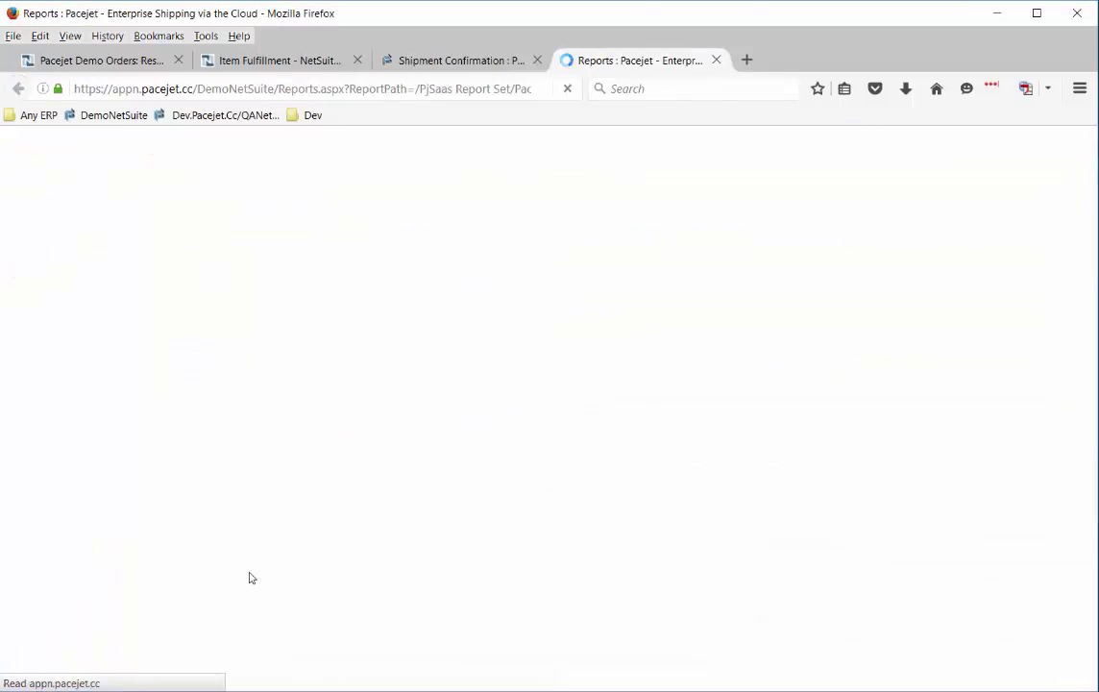
pyautogui.scroll(-7, 249, 578)
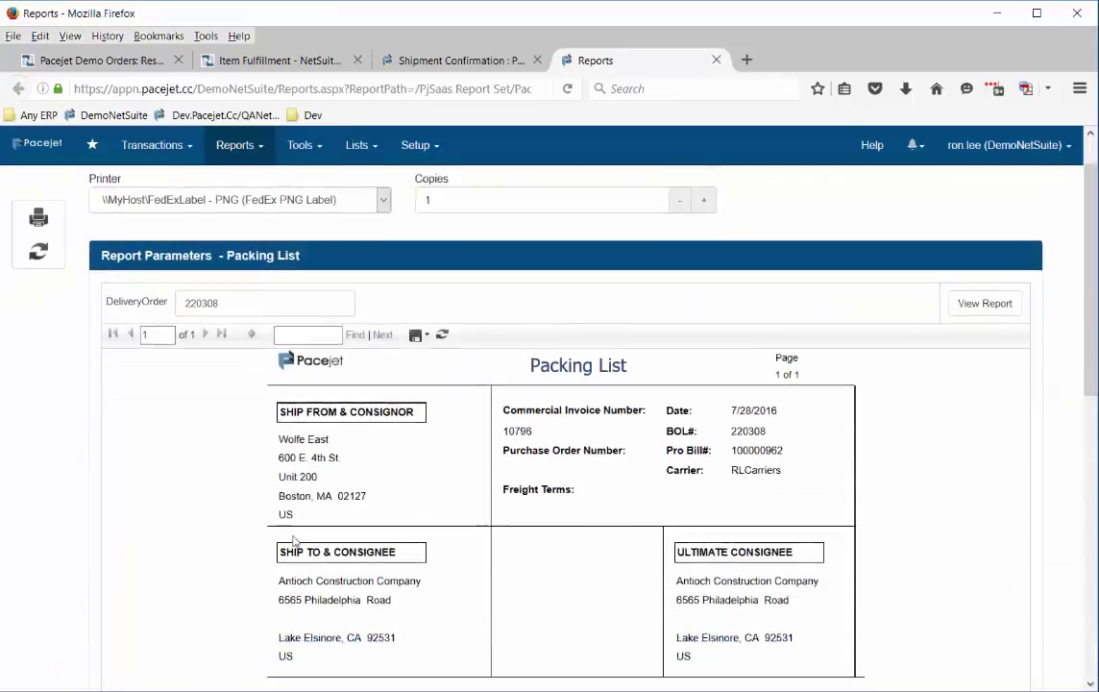
pyautogui.click(716, 60)
pyautogui.click(64, 560)
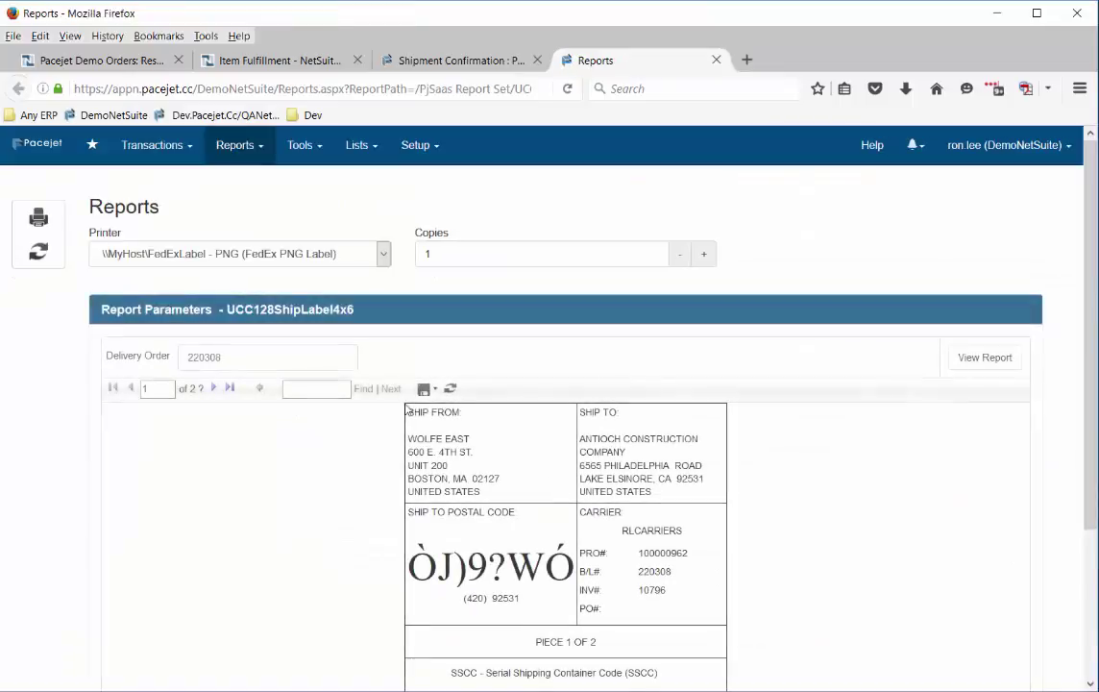
pyautogui.click(424, 388)
pyautogui.click(480, 450)
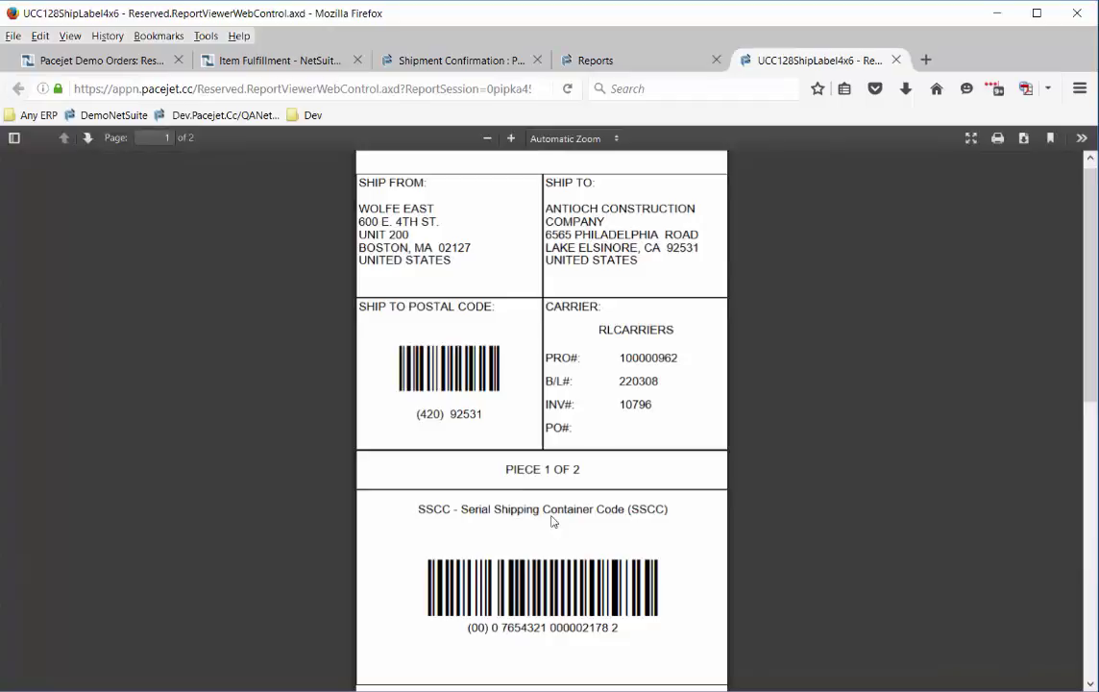
pyautogui.middleClick(783, 59)
pyautogui.click(717, 60)
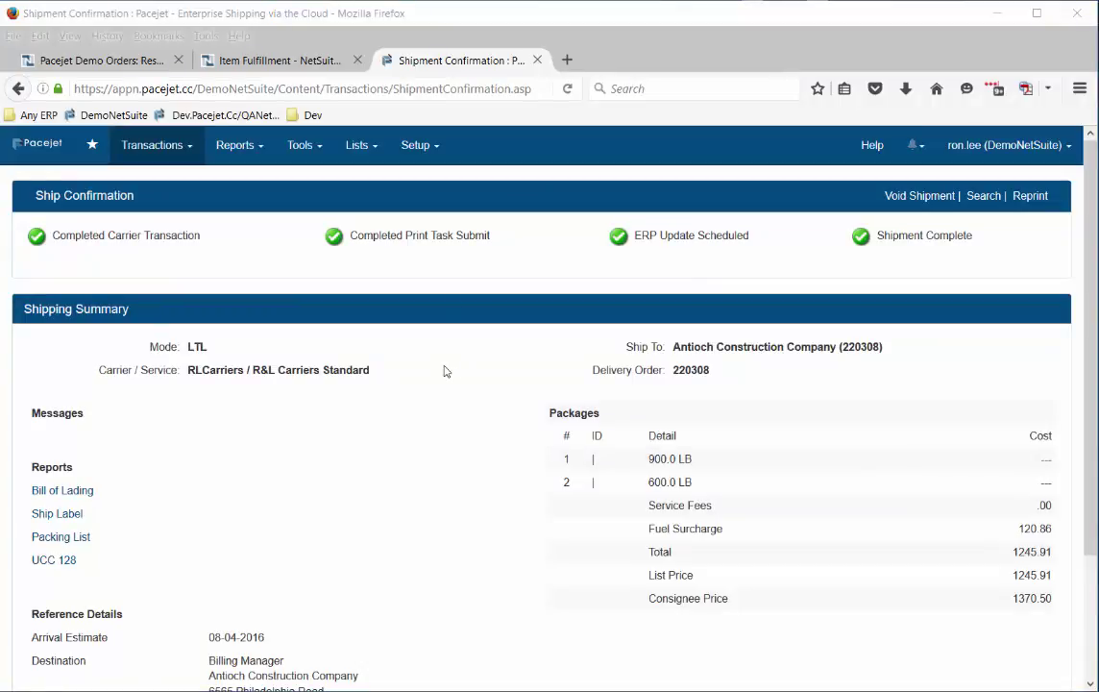
# Reload item fulfillment 6869 to confirm Shipped status and view its Pacejet freight and package info
pyautogui.click(470, 58)
pyautogui.click(537, 61)
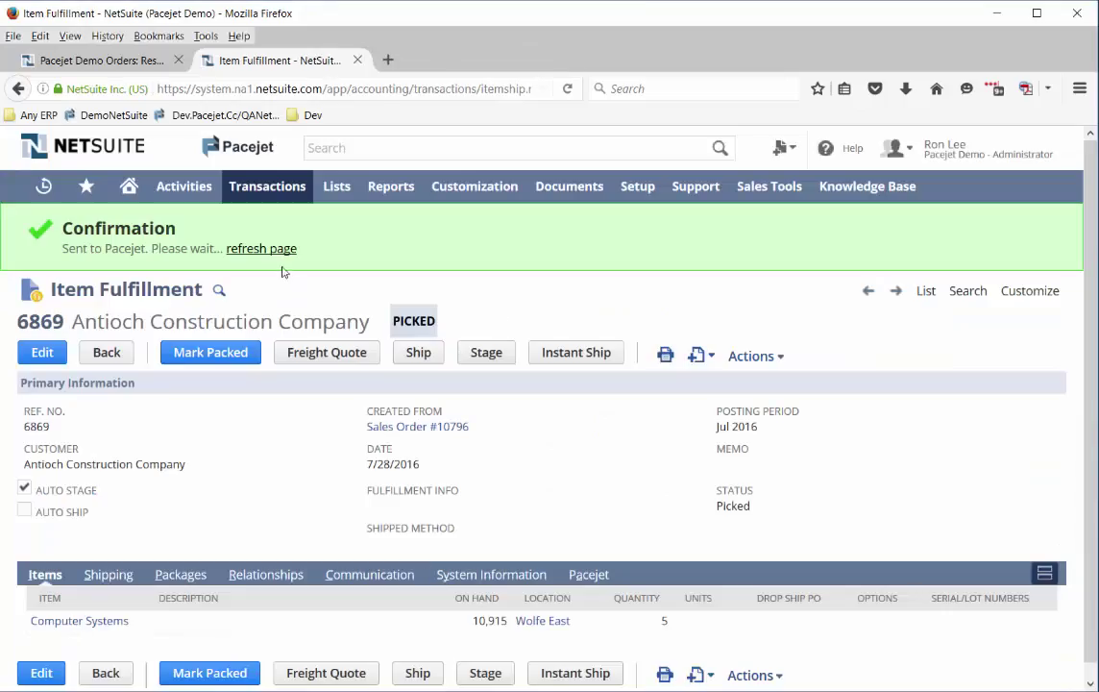
pyautogui.click(420, 354)
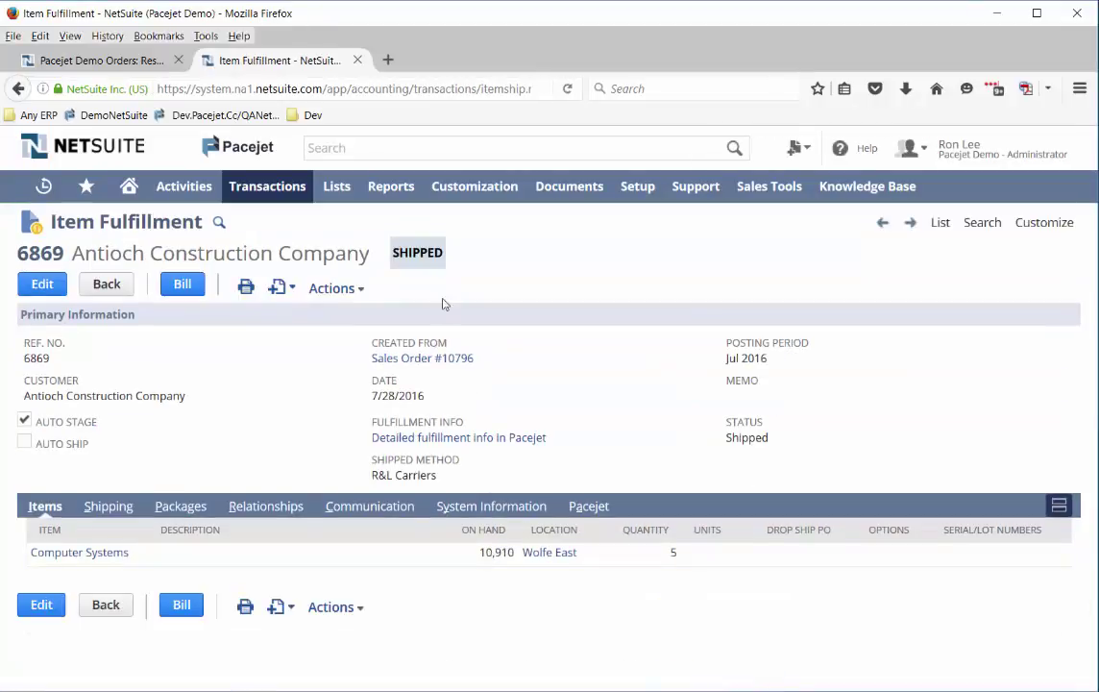
pyautogui.doubleClick(420, 252)
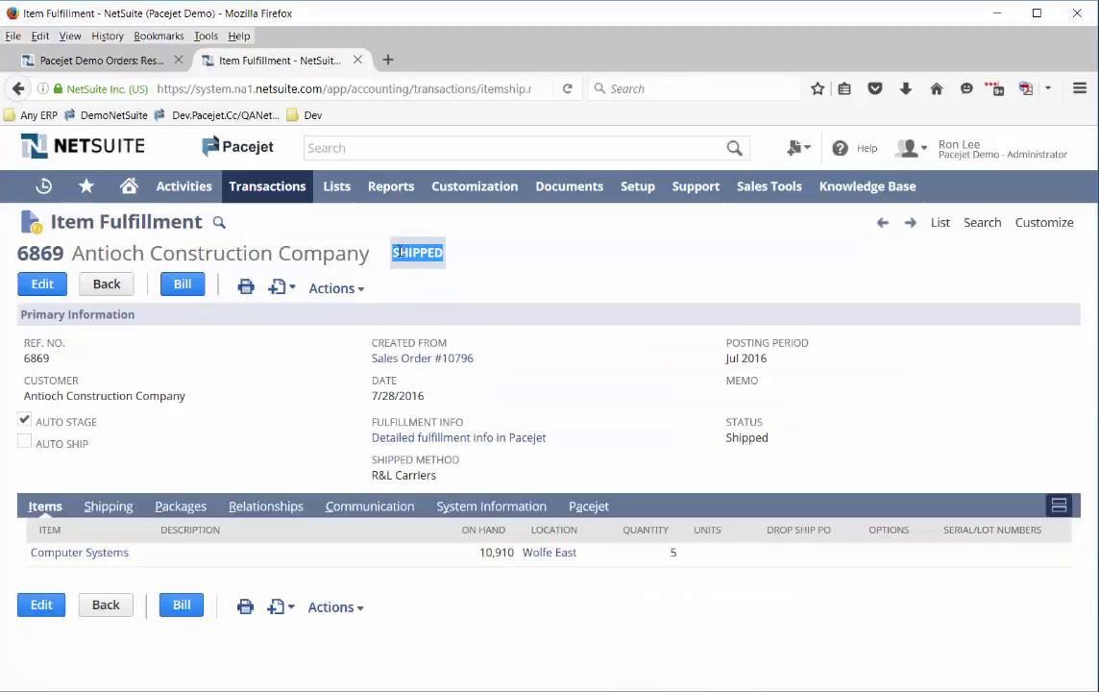
pyautogui.click(605, 507)
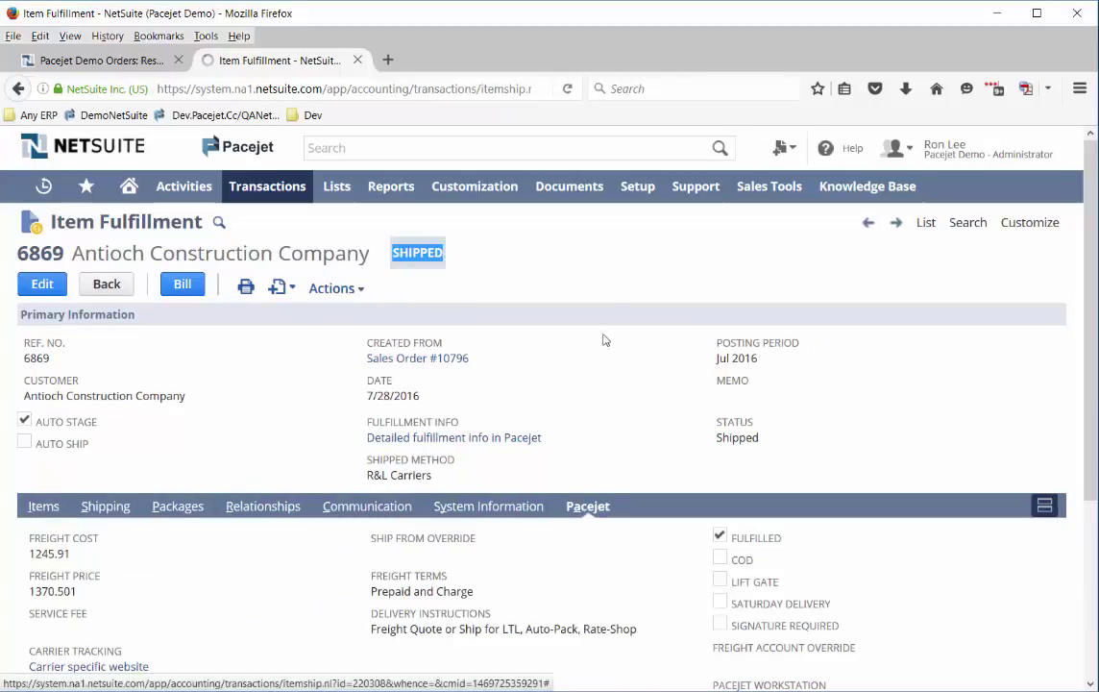
pyautogui.scroll(-3, 615, 461)
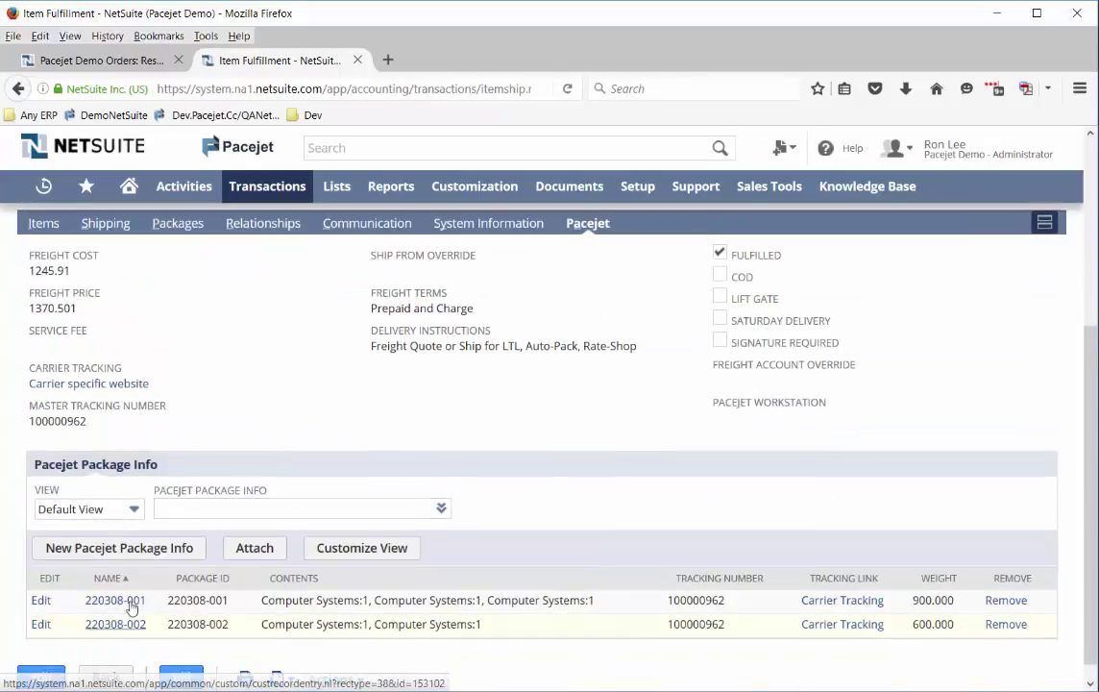
# Trace the first package on the R+L Carriers site, then close the tracing page
pyautogui.click(864, 602)
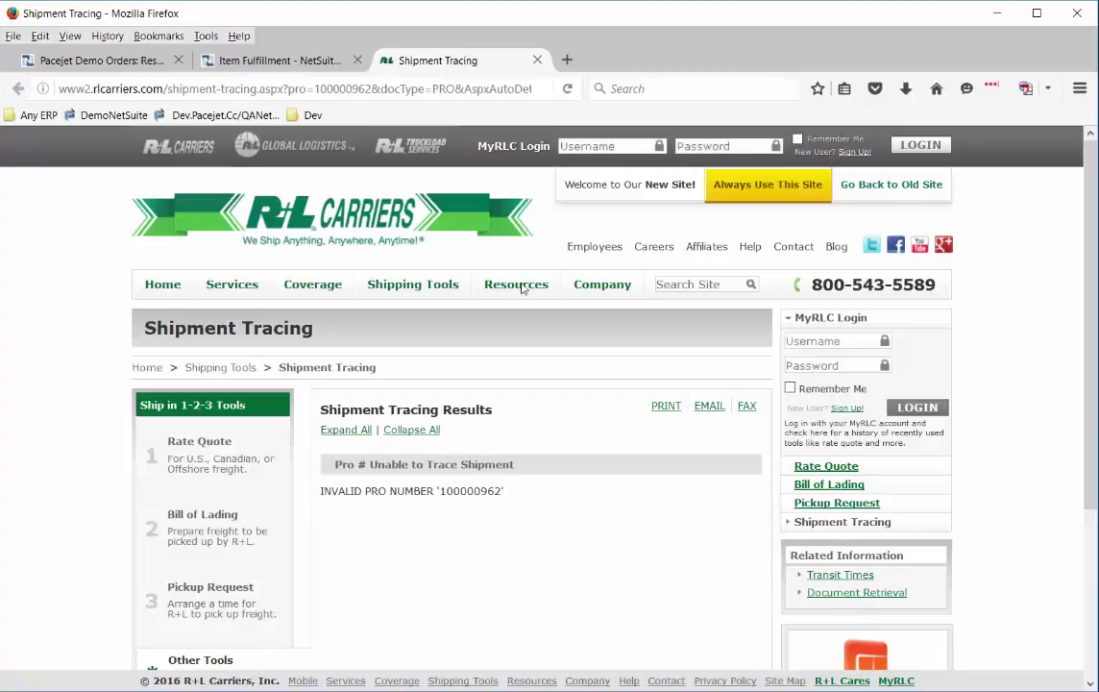
pyautogui.middleClick(481, 55)
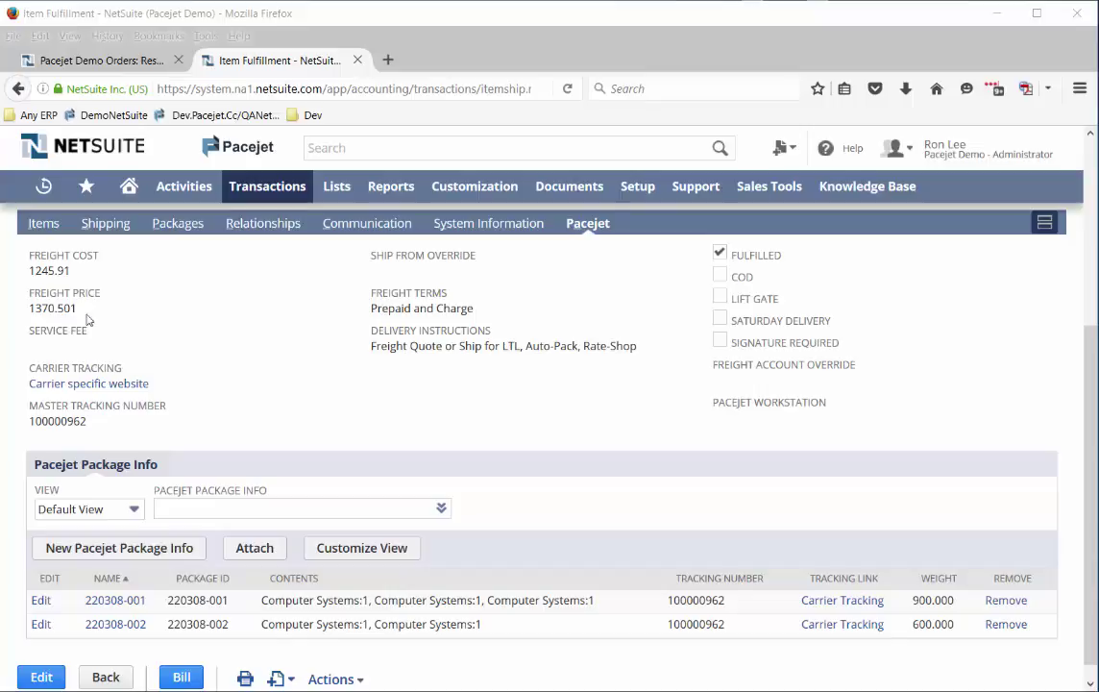
# Close the fulfillment record and open sales order PacejetDemo001c in a new tab
pyautogui.scroll(3, 152, 314)
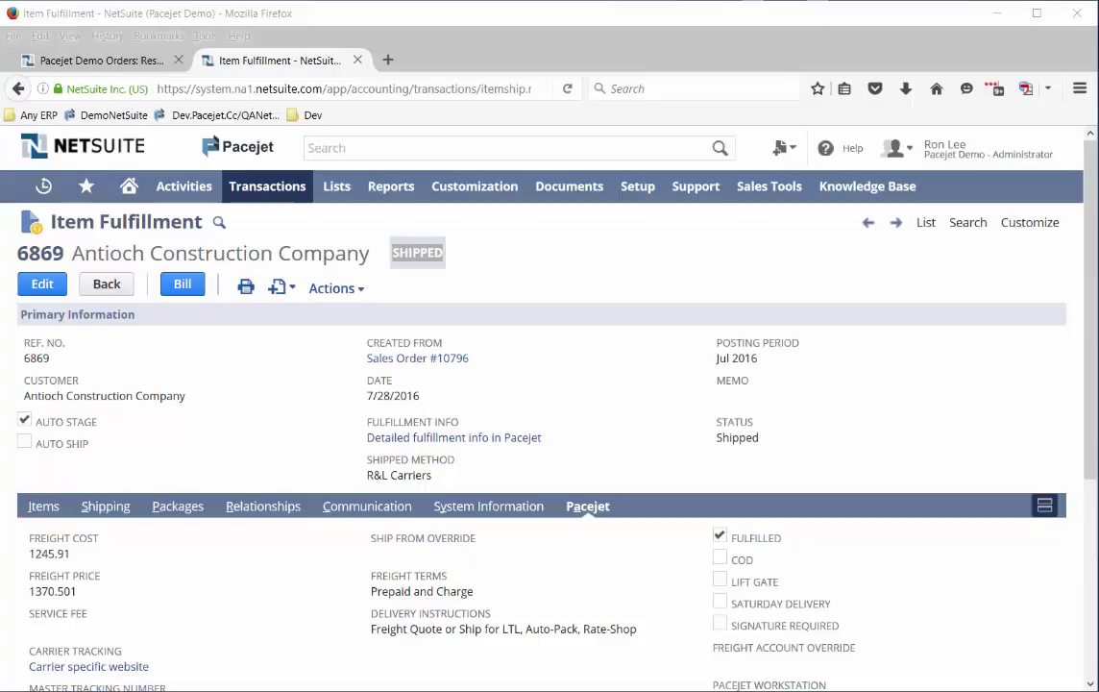
pyautogui.click(357, 59)
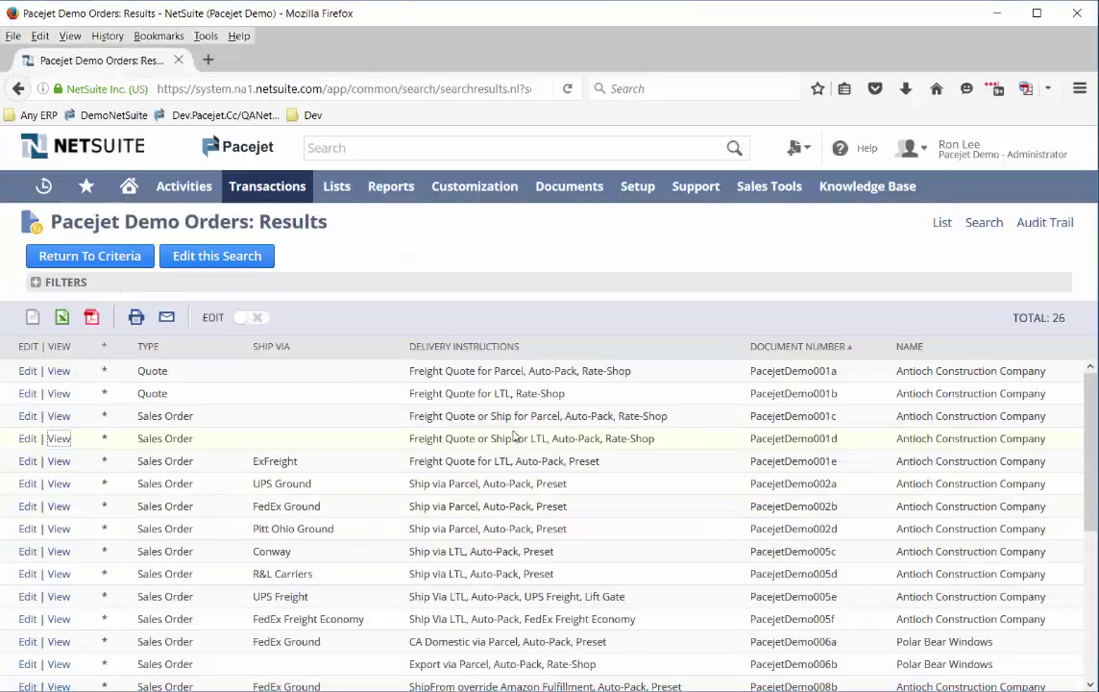
pyautogui.rightClick(60, 423)
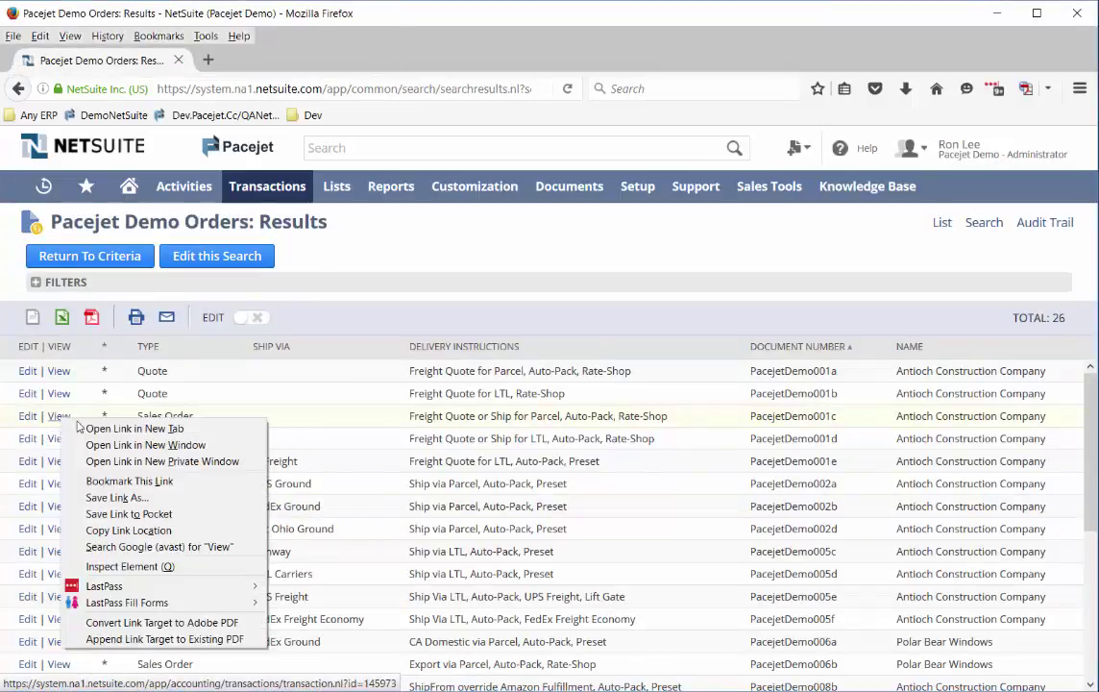
pyautogui.click(142, 434)
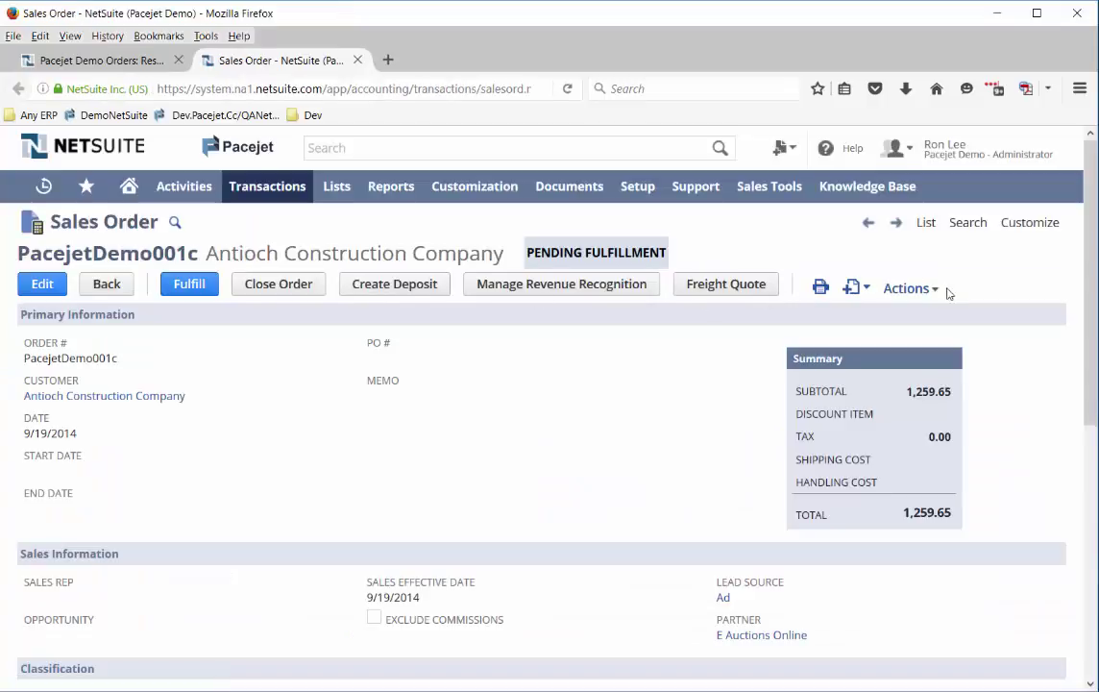
# Copy PacejetDemo001c with Make Copy and save it as sales order 10797
pyautogui.moveTo(941, 290)
pyautogui.click(939, 330)
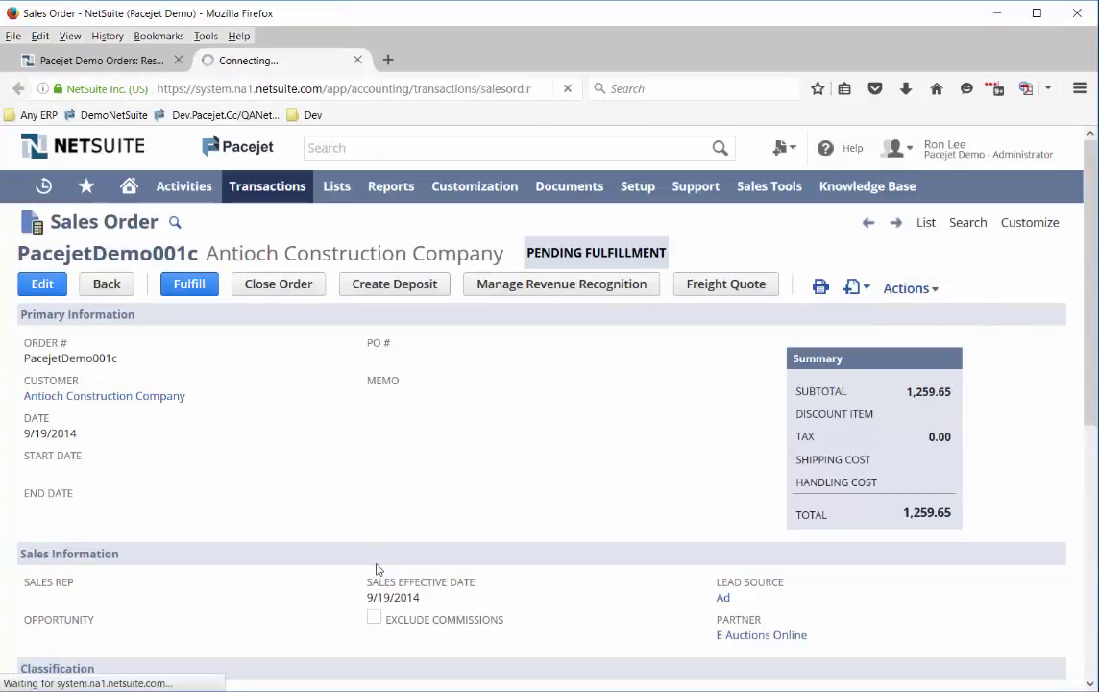
pyautogui.scroll(-5, 379, 499)
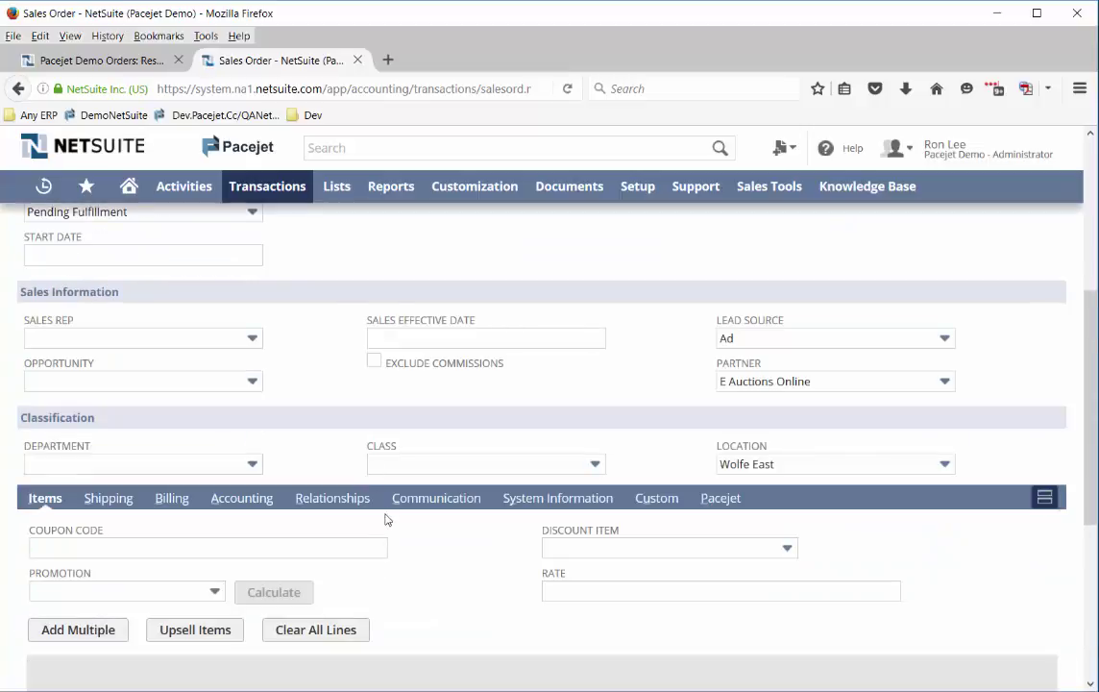
pyautogui.scroll(-4, 384, 519)
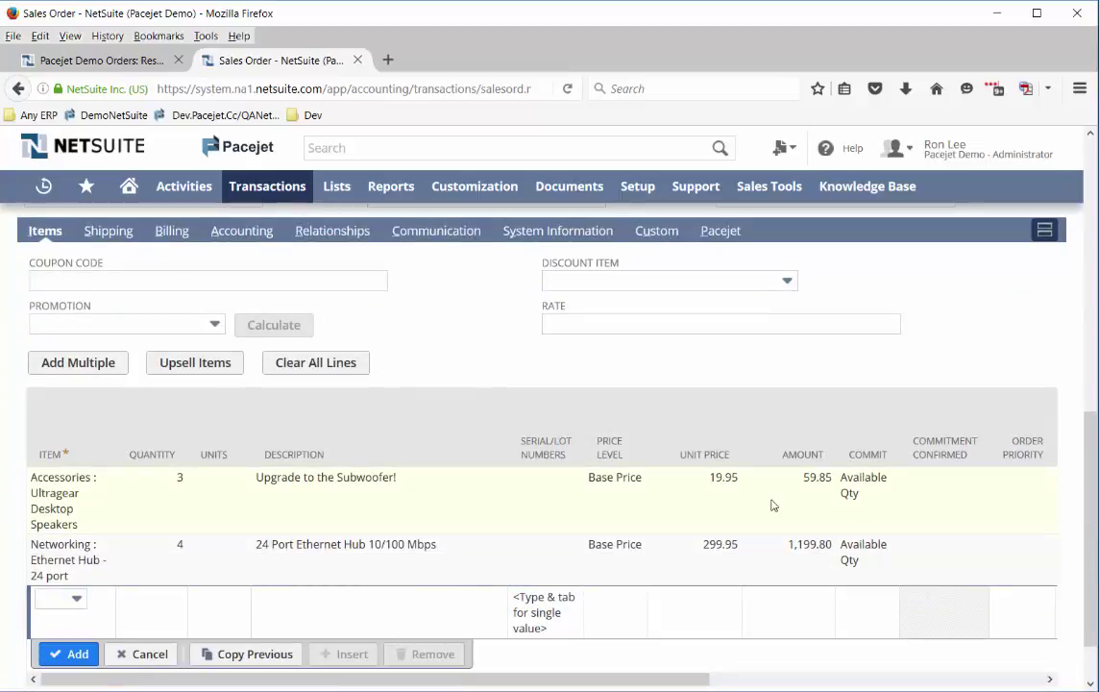
pyautogui.scroll(8, 432, 500)
pyautogui.scroll(2, 428, 496)
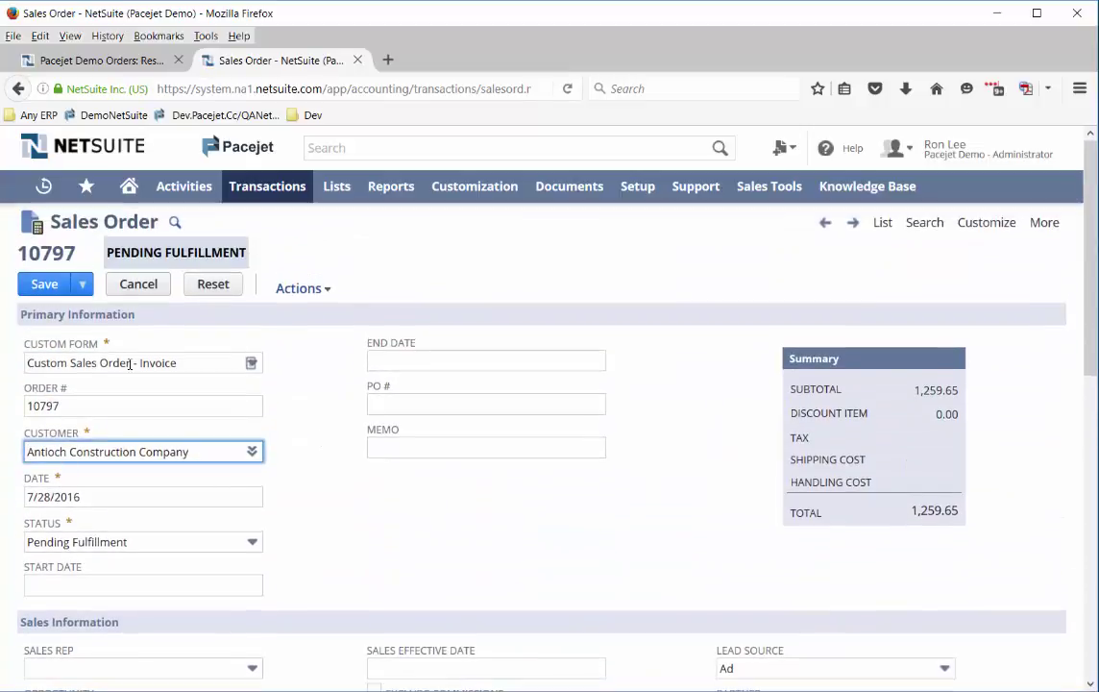
pyautogui.click(294, 483)
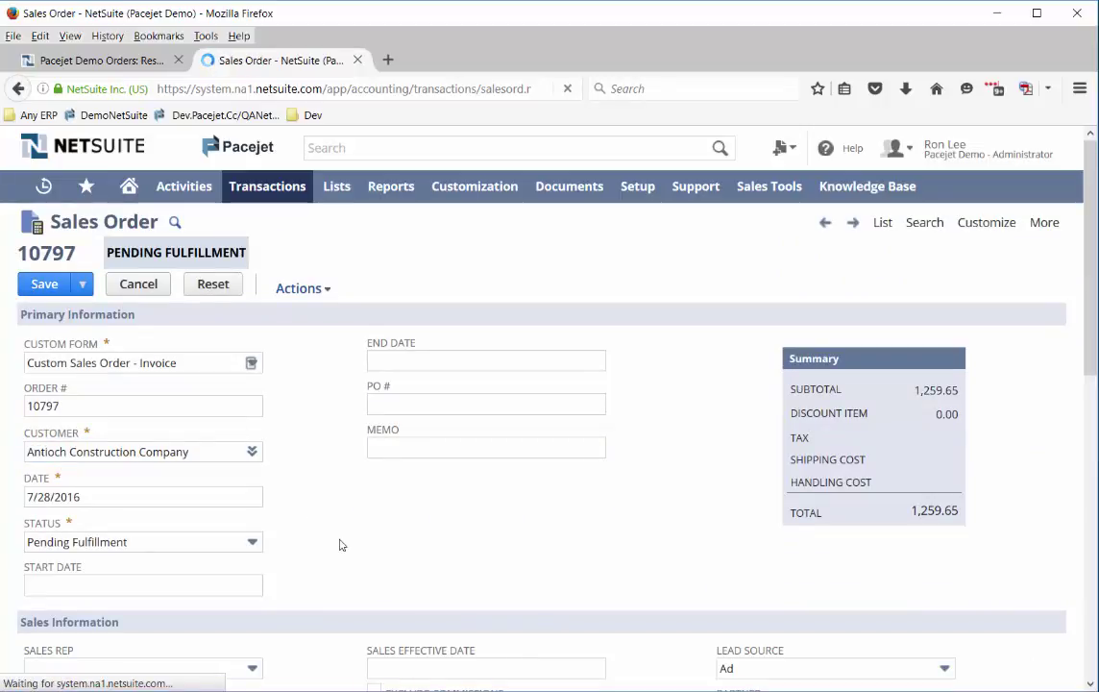
pyautogui.click(188, 352)
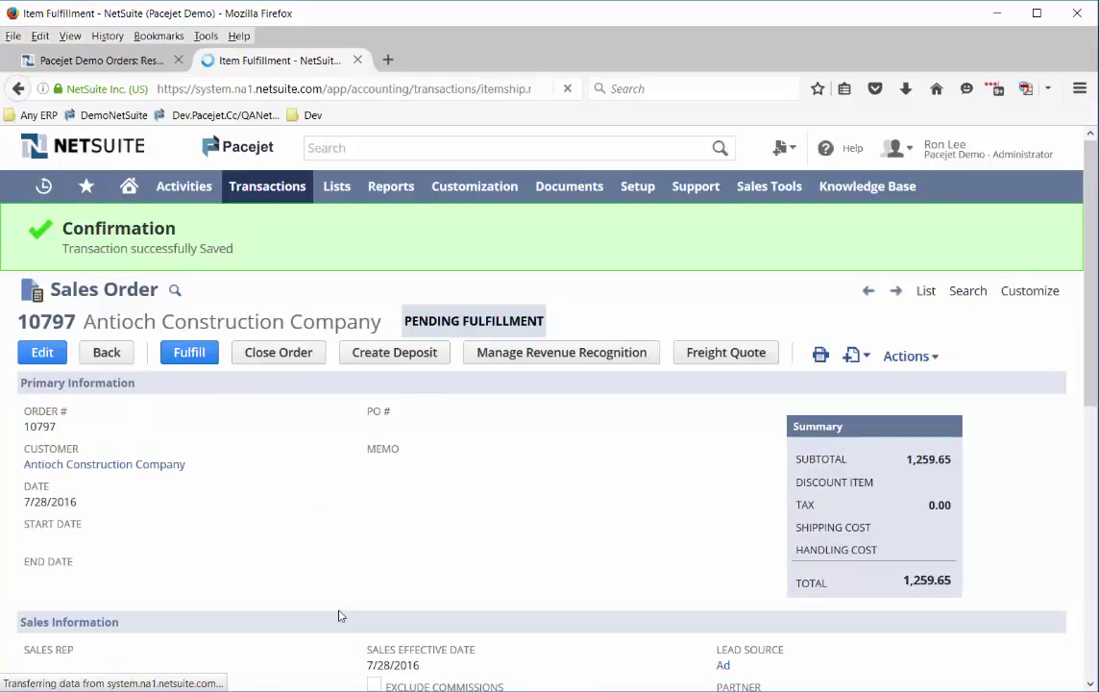
# Save item fulfillment 6870 with both item lines and send it to Pacejet
pyautogui.scroll(-3, 282, 532)
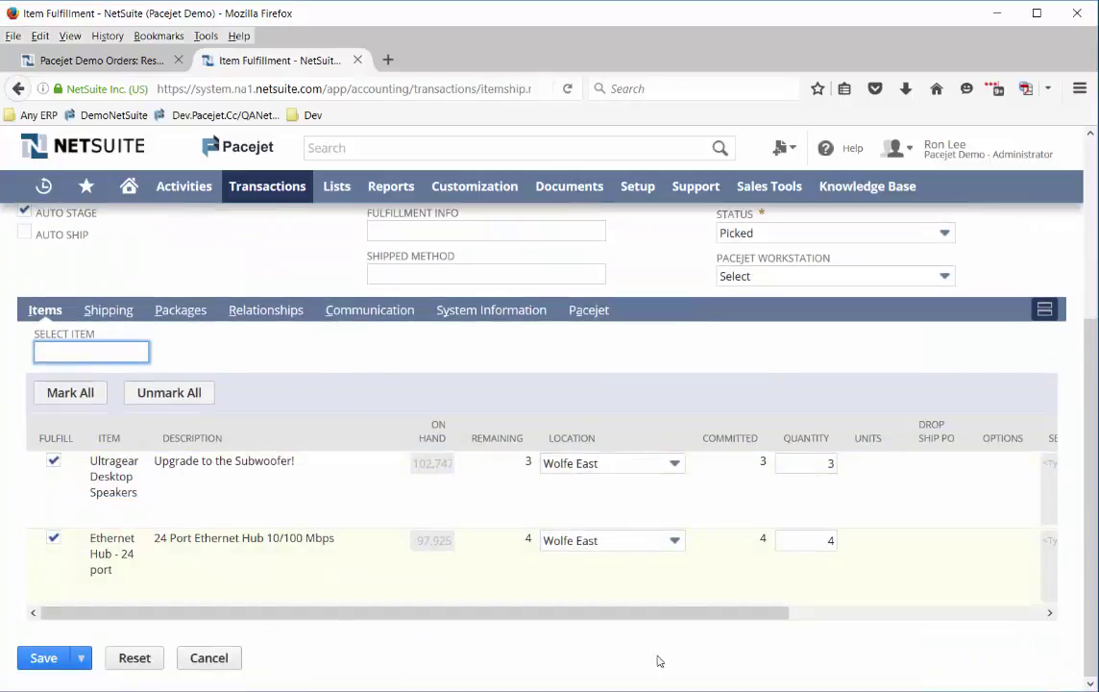
pyautogui.click(44, 657)
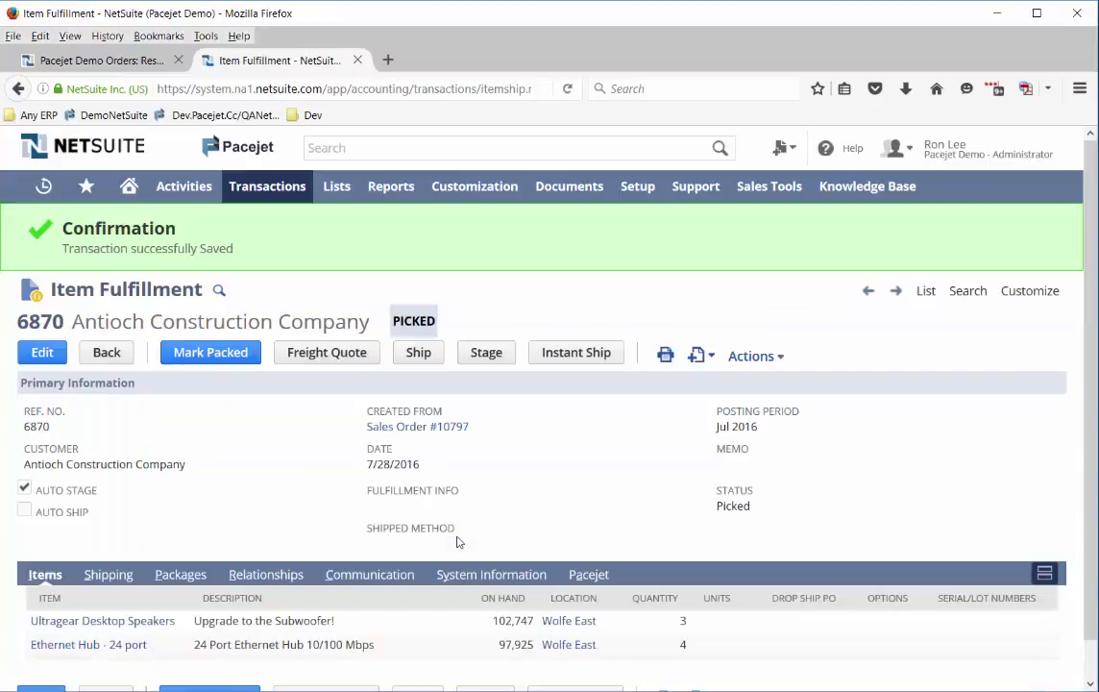
pyautogui.click(422, 352)
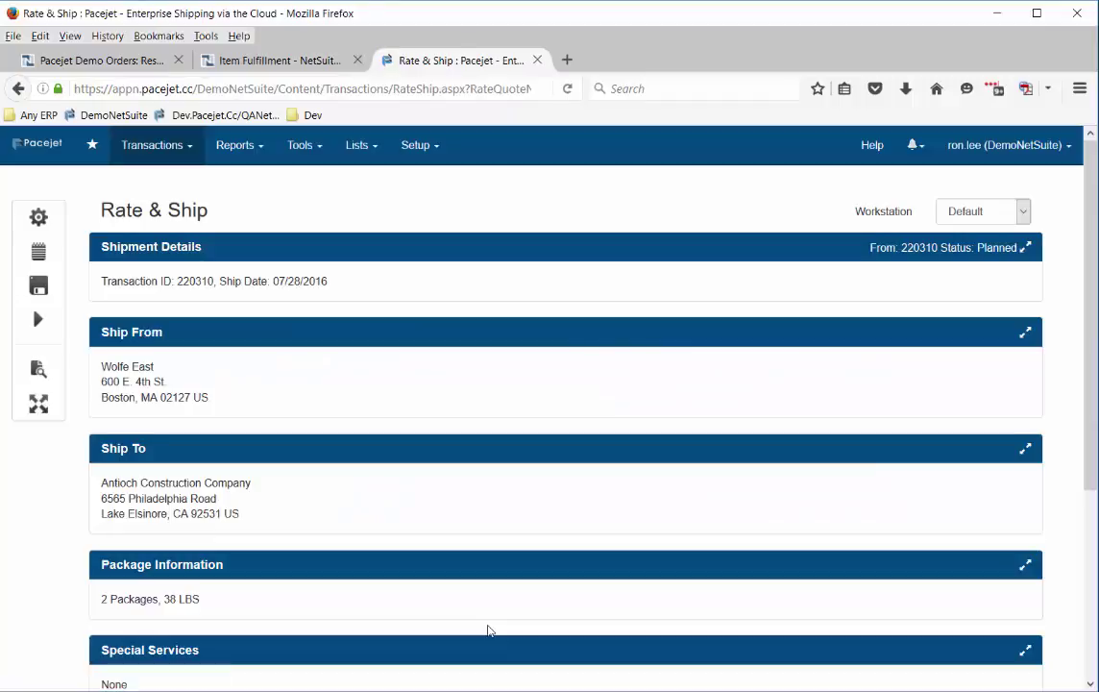
# Review carrier services in Shipment Details, then ship delivery order 220310 via FedEx Ground
pyautogui.click(393, 254)
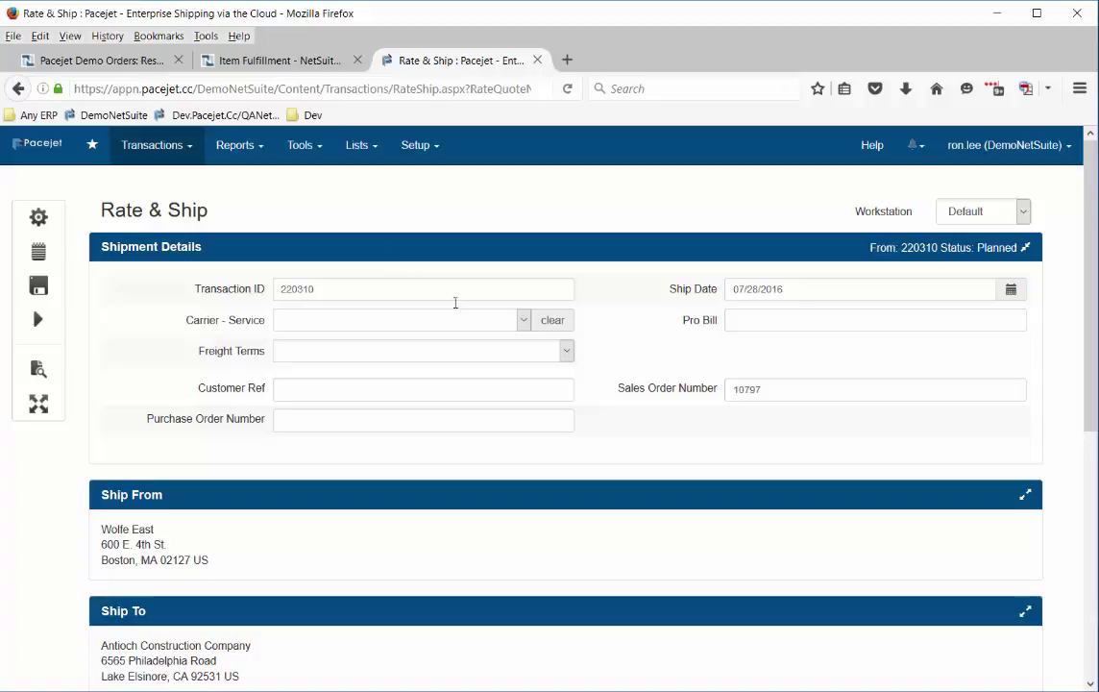
pyautogui.click(524, 323)
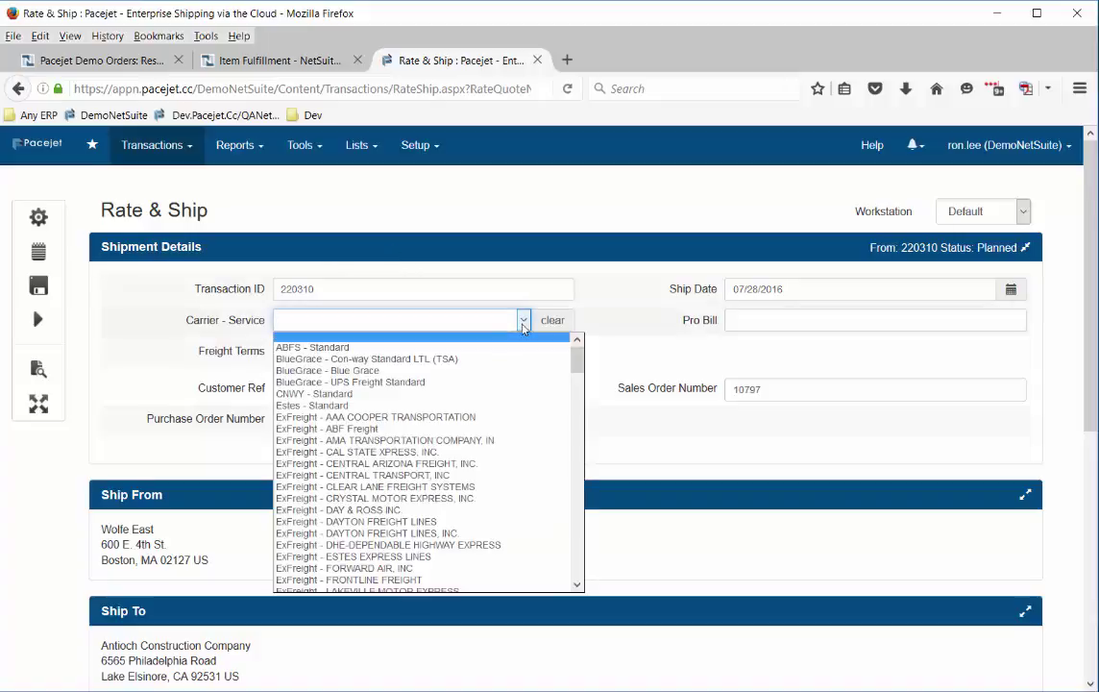
pyautogui.click(488, 206)
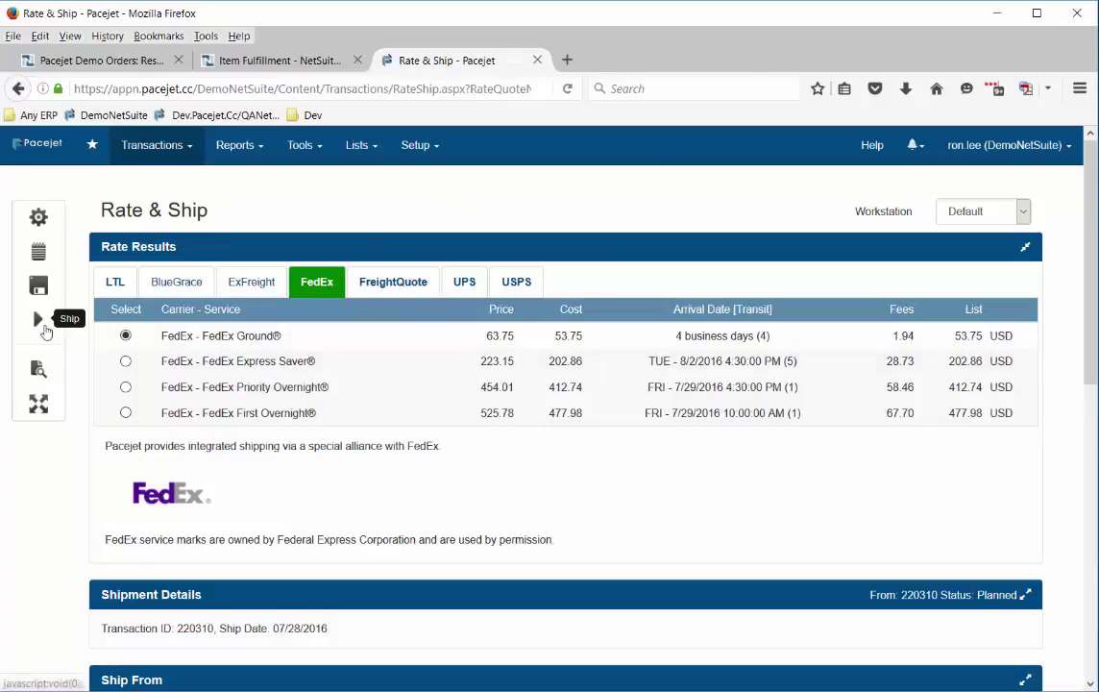
pyautogui.click(55, 330)
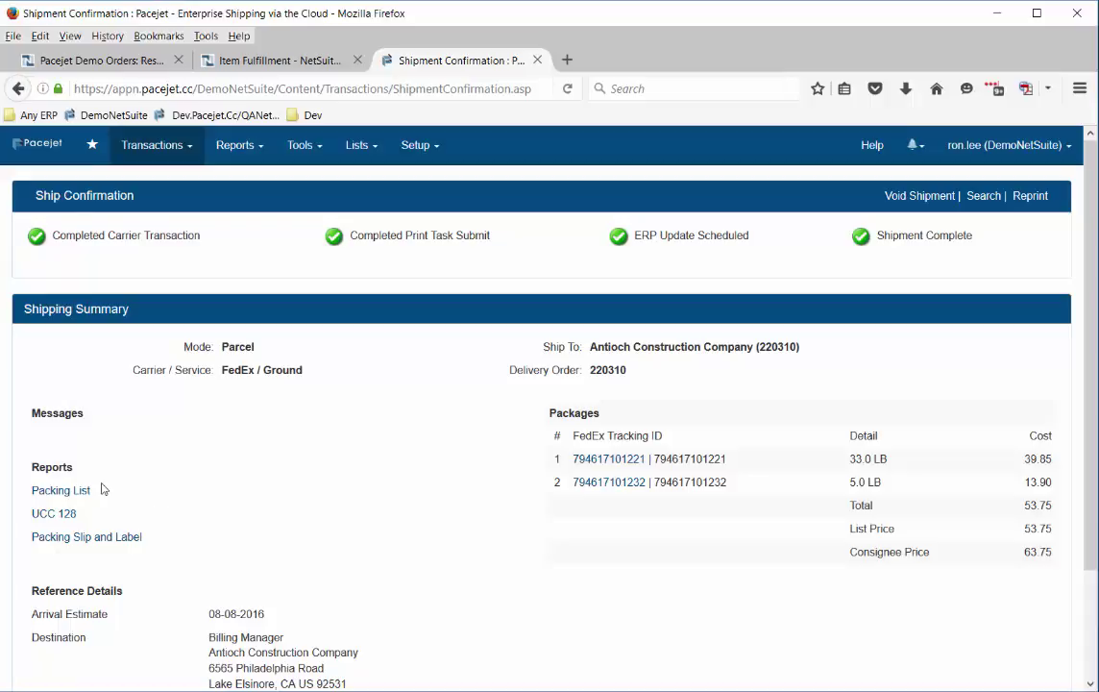
pyautogui.click(104, 546)
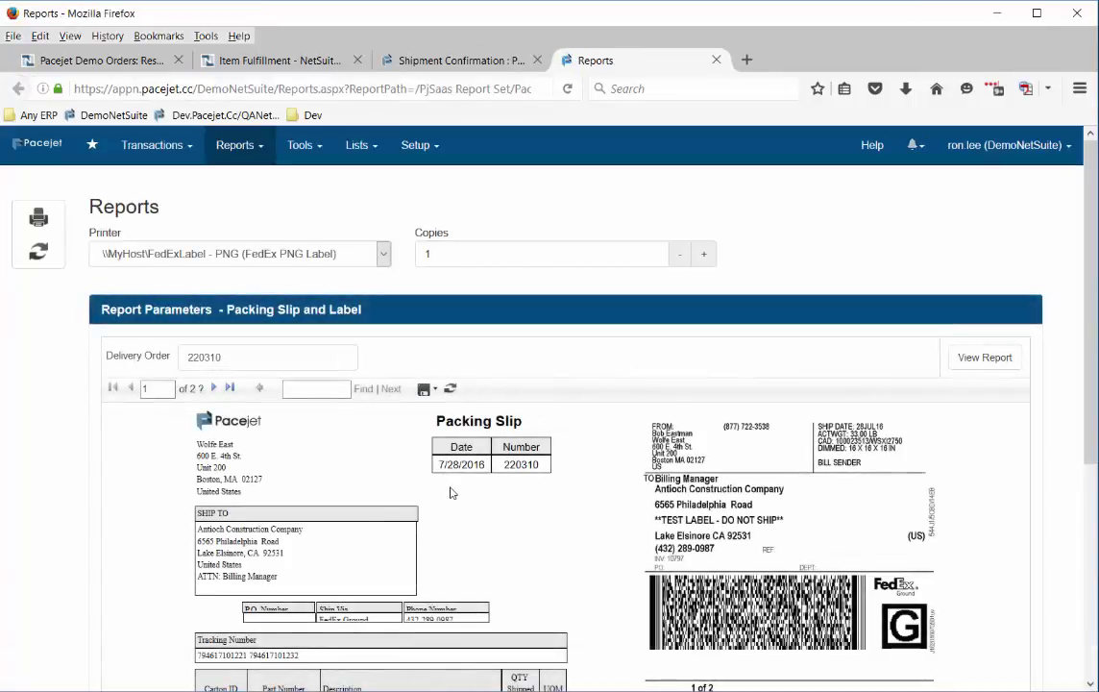
# Review the packing slip and FedEx label, close both Pacejet pages, and reload fulfillment 6870
pyautogui.scroll(-3, 449, 489)
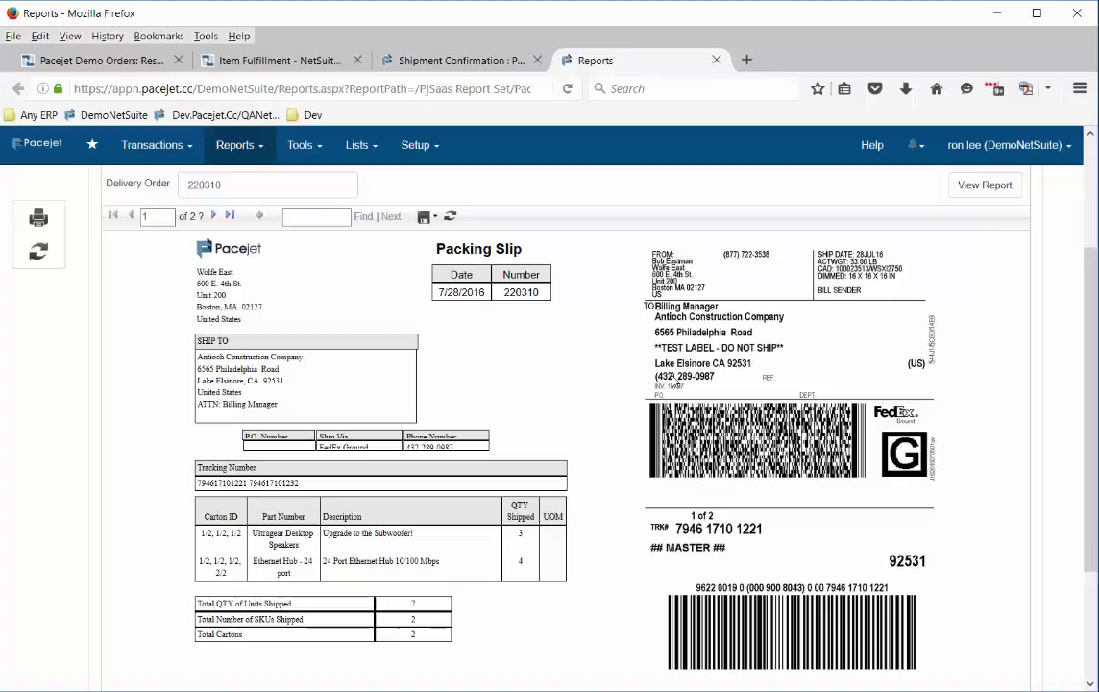
pyautogui.middleClick(641, 57)
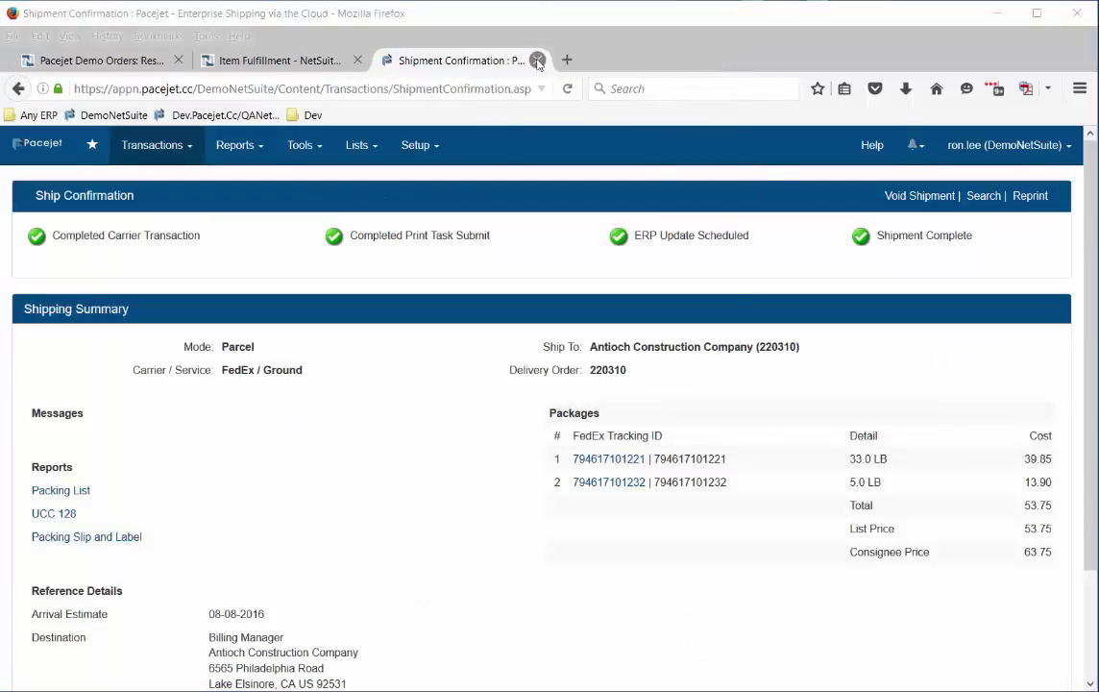
pyautogui.middleClick(500, 57)
pyautogui.click(238, 248)
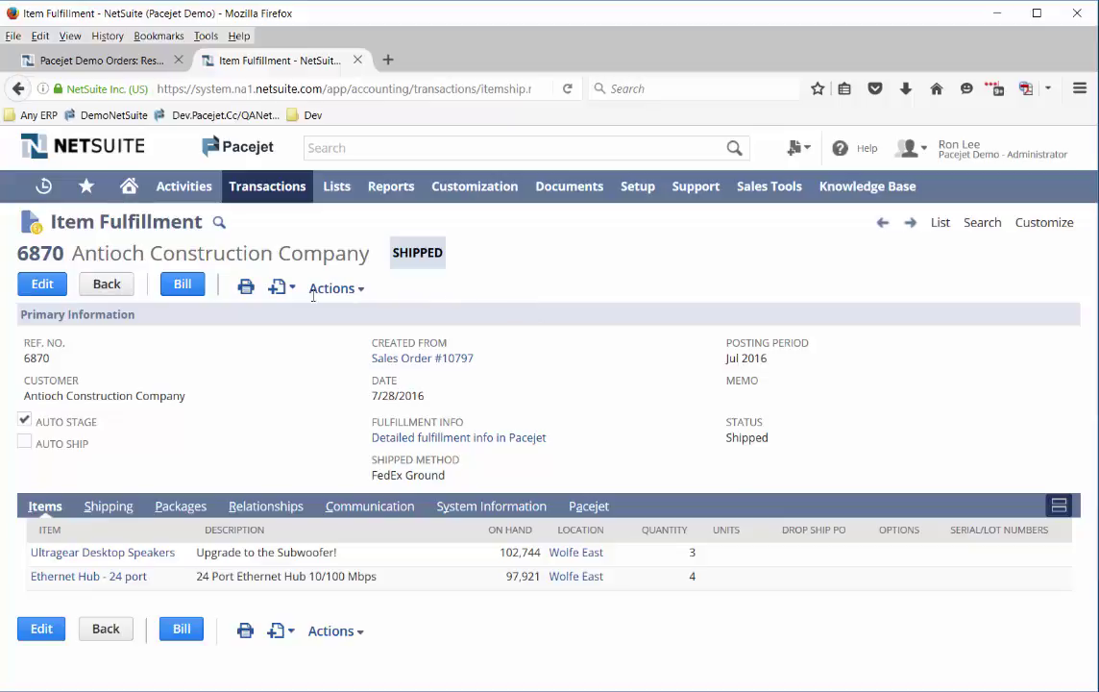
# Review fulfillment 6870's Pacejet details: freight cost 53.75, price 63.75 and package tracking
pyautogui.doubleClick(422, 251)
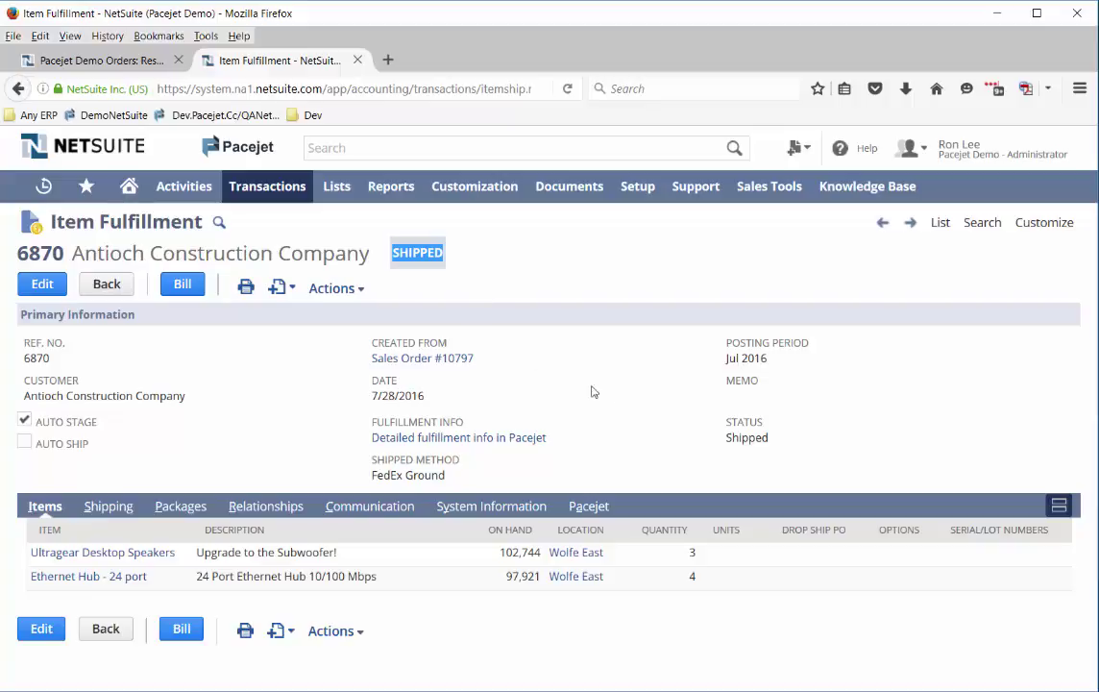
pyautogui.click(597, 513)
pyautogui.scroll(-3, 442, 510)
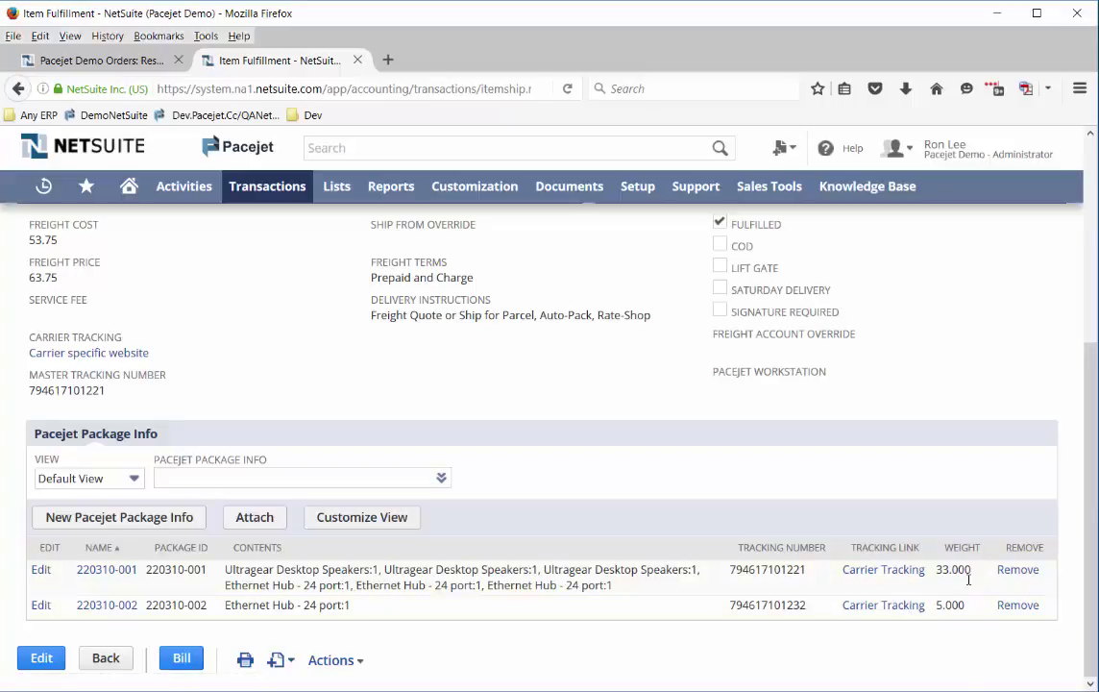
pyautogui.scroll(2, 496, 415)
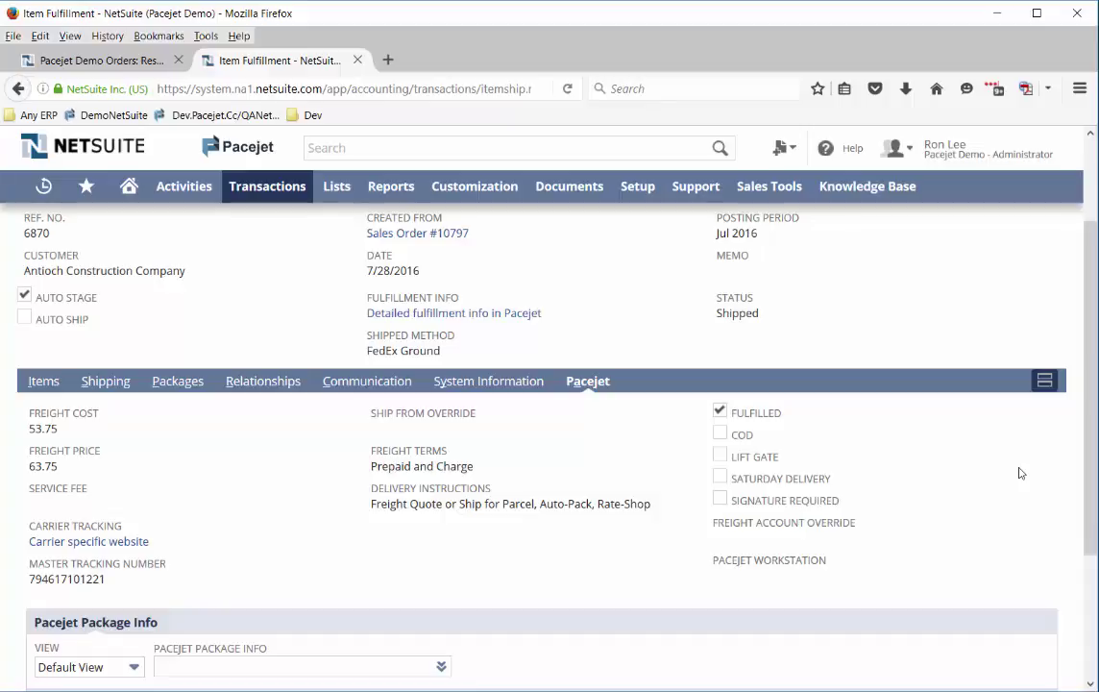
# Close the item fulfillment and open the demo sales order in a new tab
pyautogui.middleClick(315, 57)
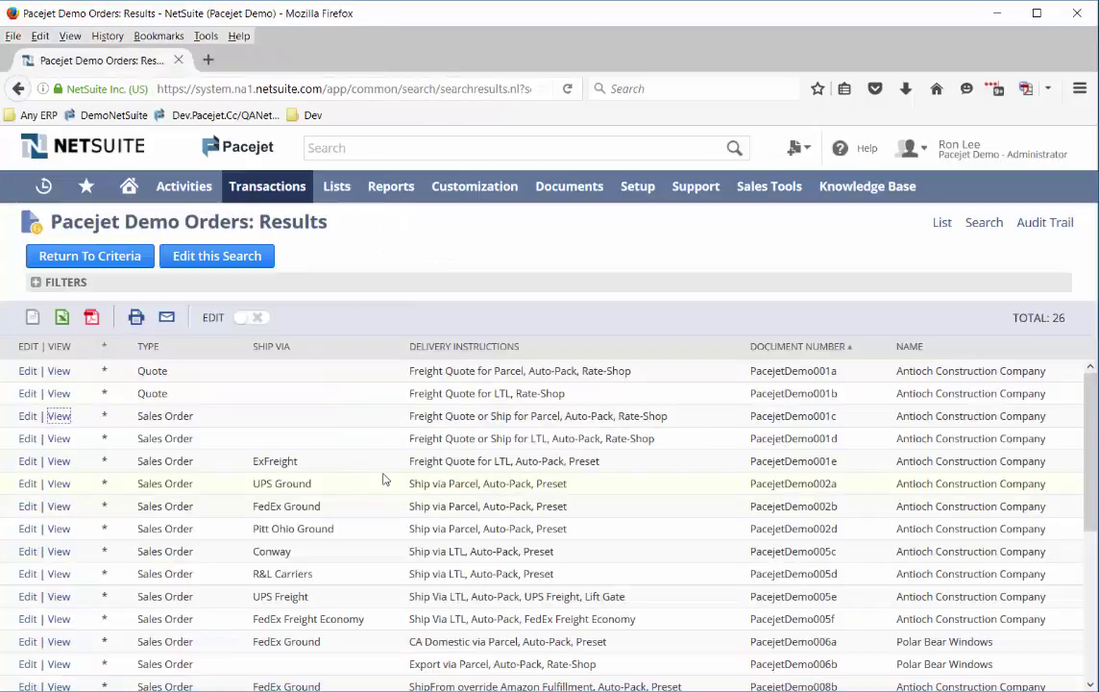
pyautogui.rightClick(58, 442)
pyautogui.click(98, 453)
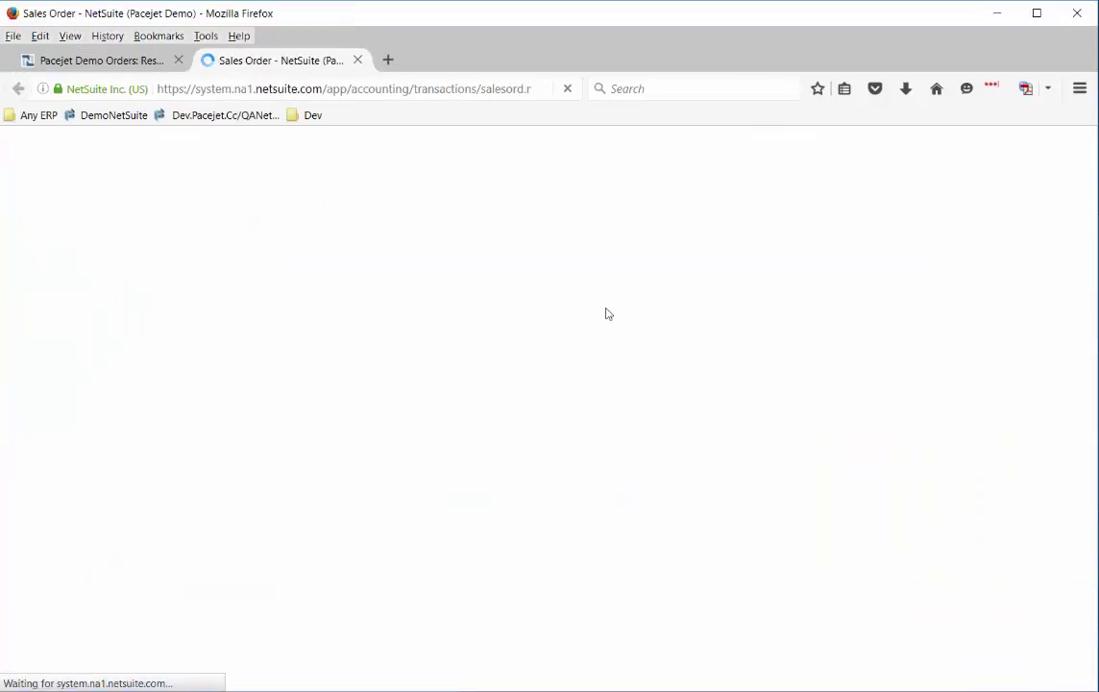
# Make a copy of the sales order and request a Pacejet freight quote for order 10798
pyautogui.moveTo(907, 288)
pyautogui.click(903, 327)
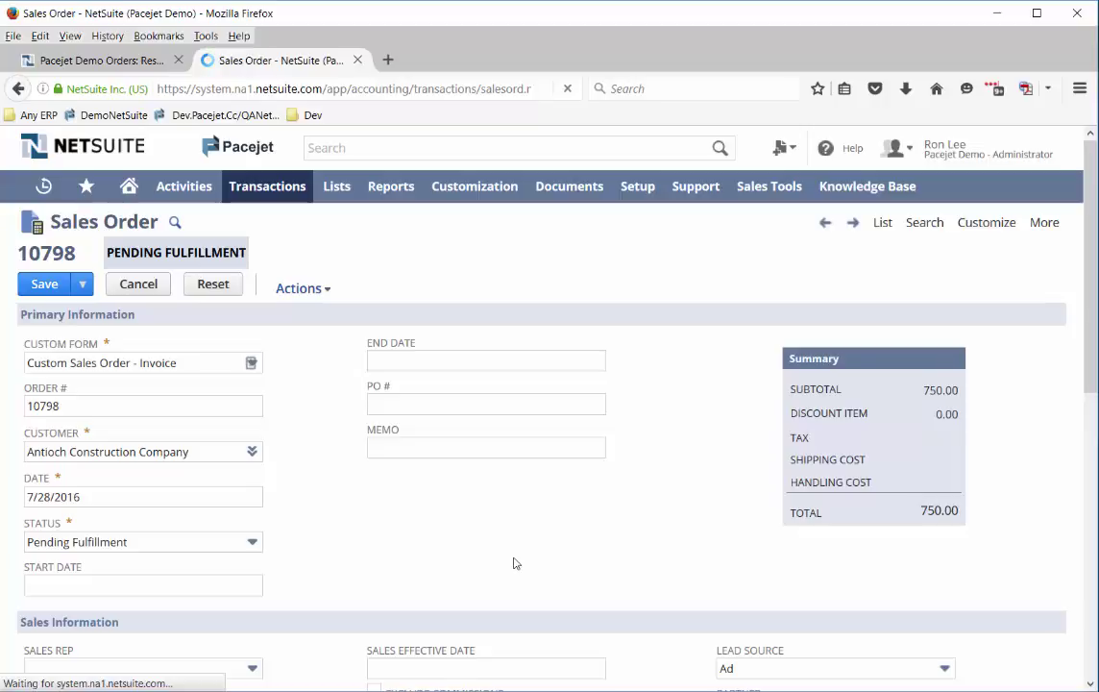
pyautogui.click(739, 352)
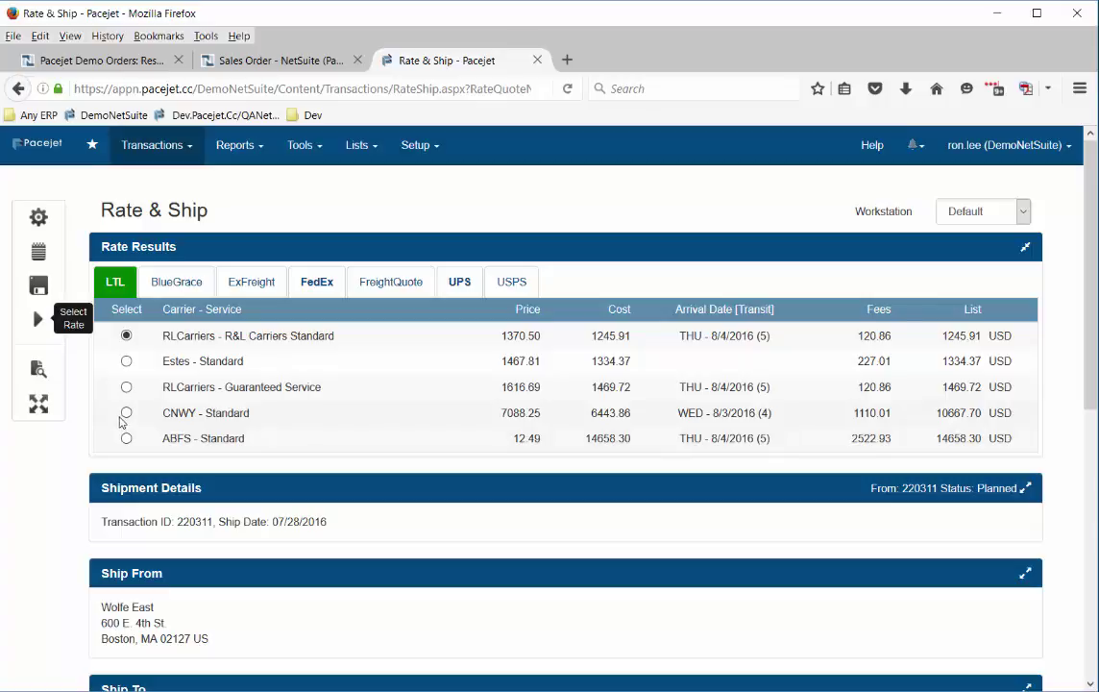
# Ship order 10798 at the UPS Freight LTL rate of 4512.06, then return to the order
pyautogui.click(460, 290)
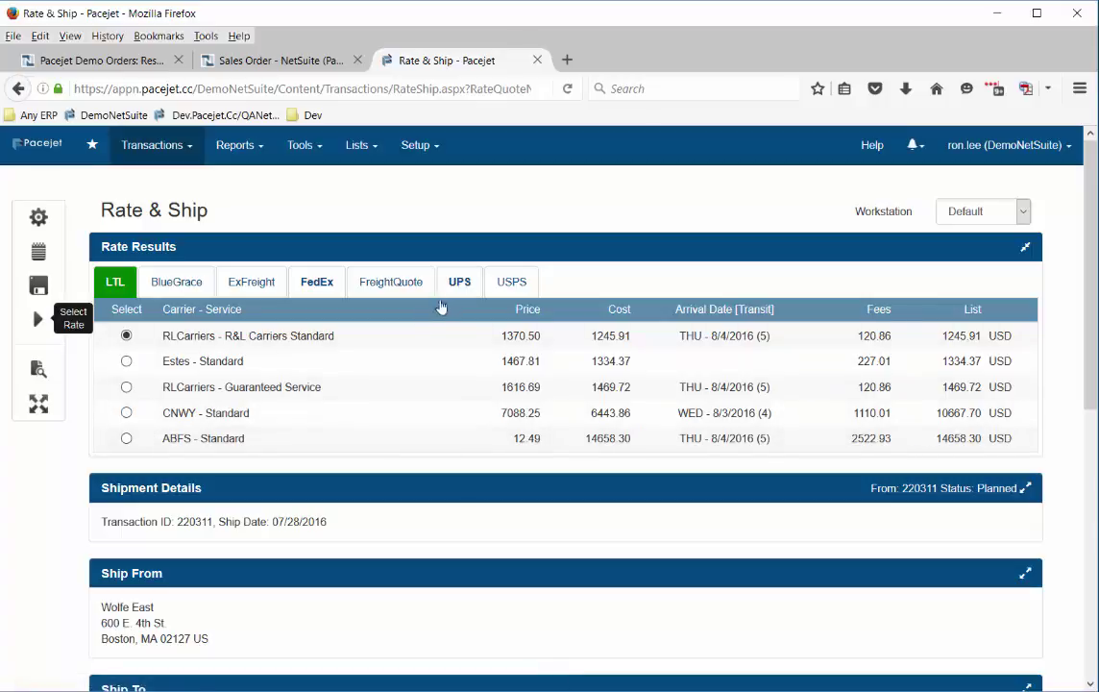
pyautogui.click(128, 336)
pyautogui.click(39, 318)
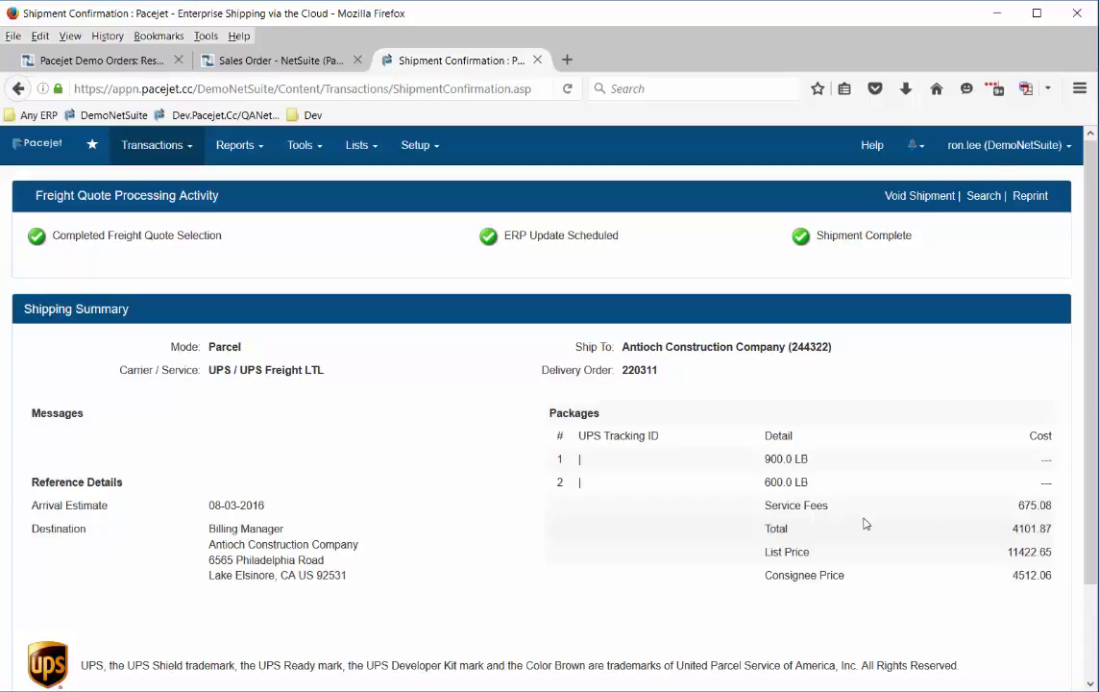
pyautogui.middleClick(477, 54)
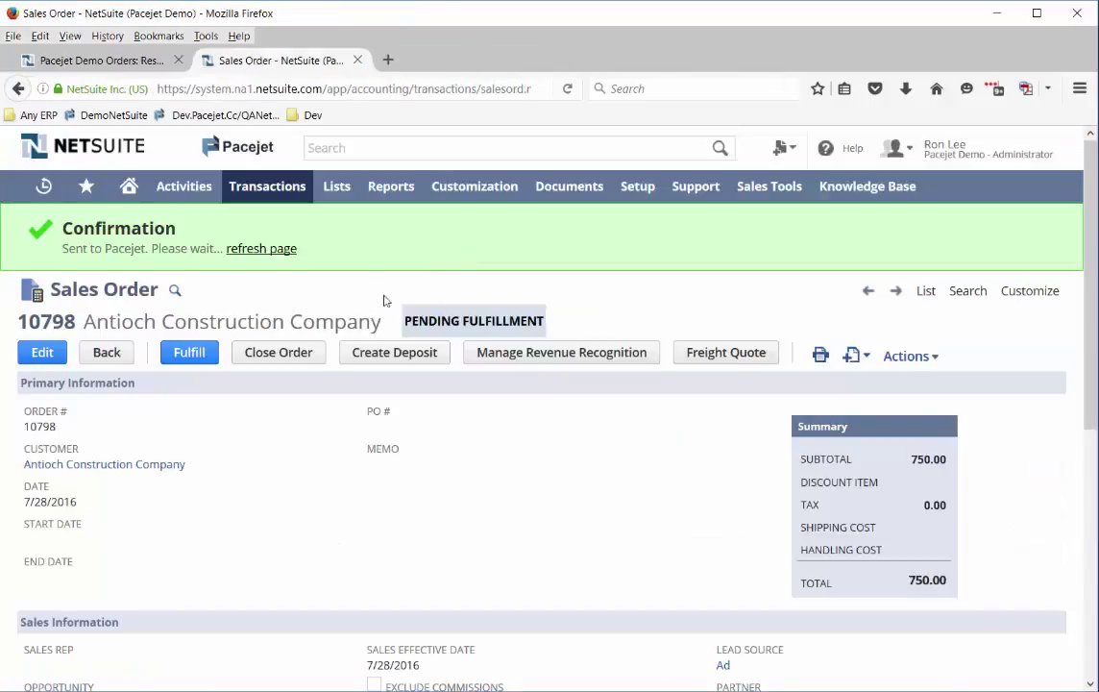
# Refresh sales order 10798 and check its Shipping subtab: 4,512.06 shipping, 5,262.06 total
pyautogui.click(262, 247)
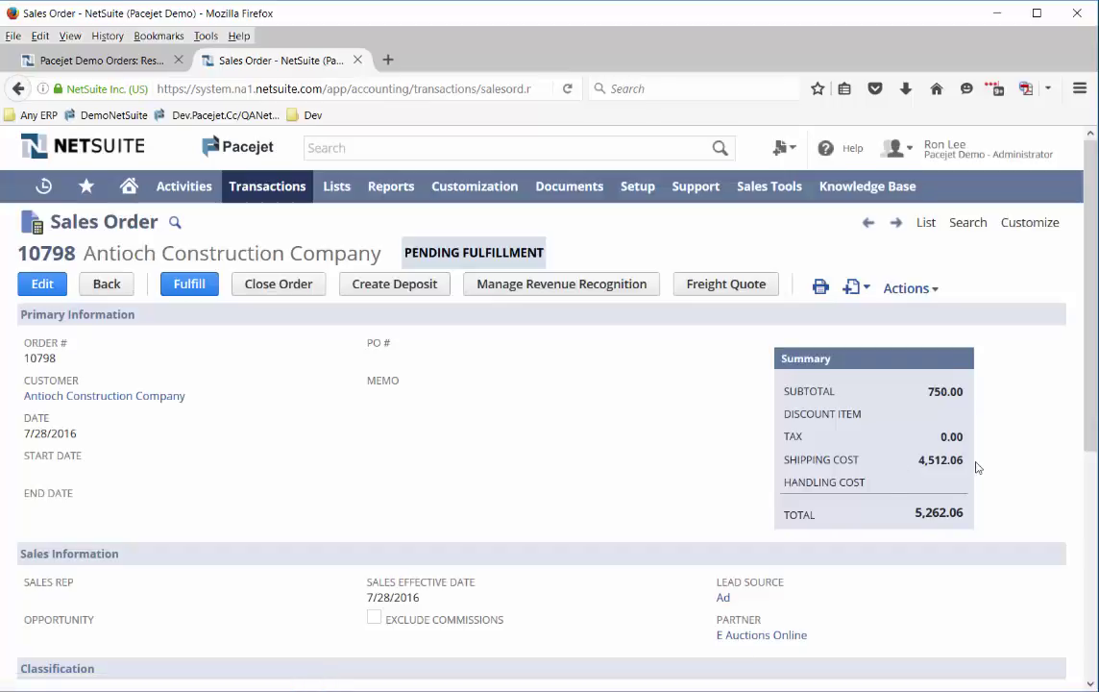
pyautogui.scroll(-5, 576, 413)
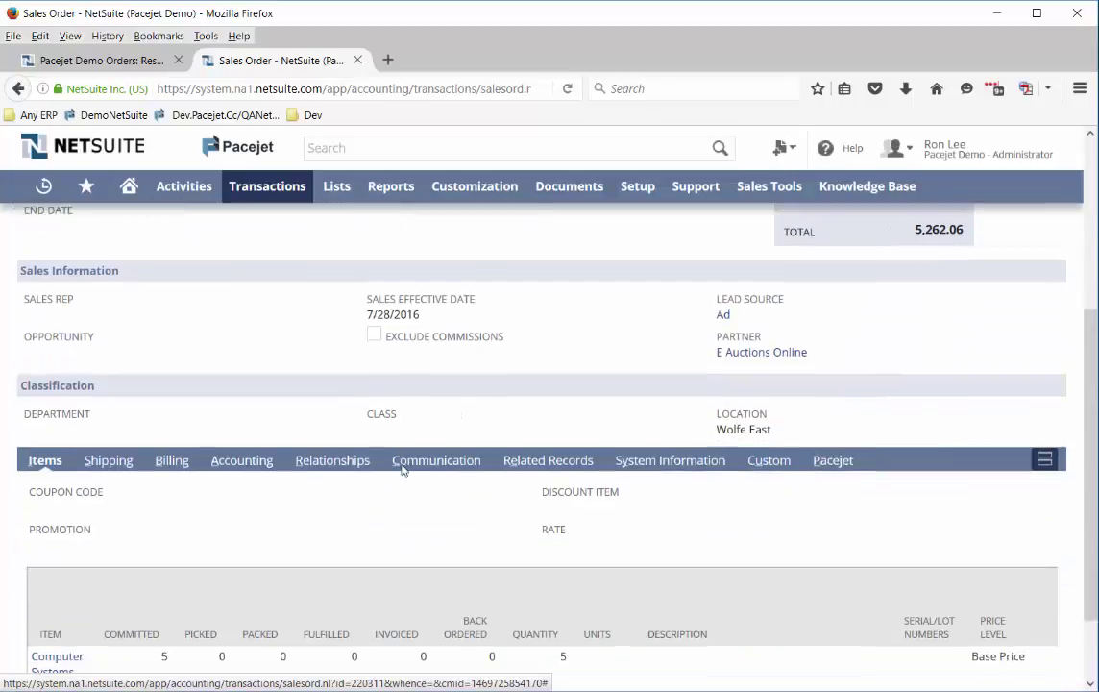
pyautogui.click(107, 462)
pyautogui.scroll(-2, 163, 528)
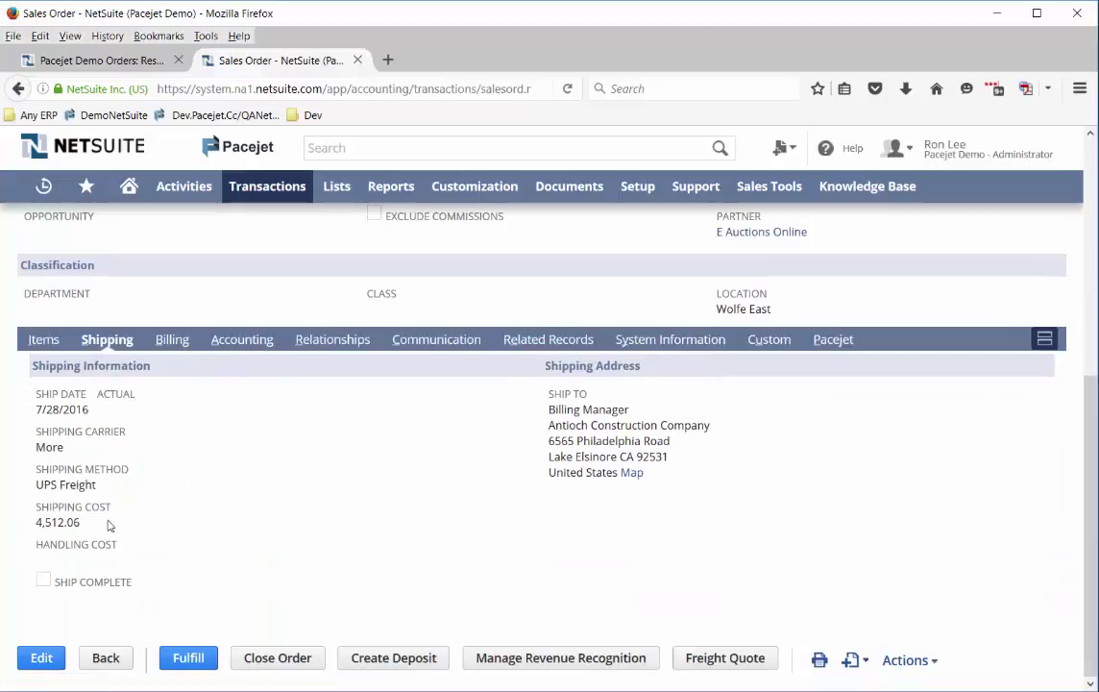
pyautogui.scroll(7, 108, 525)
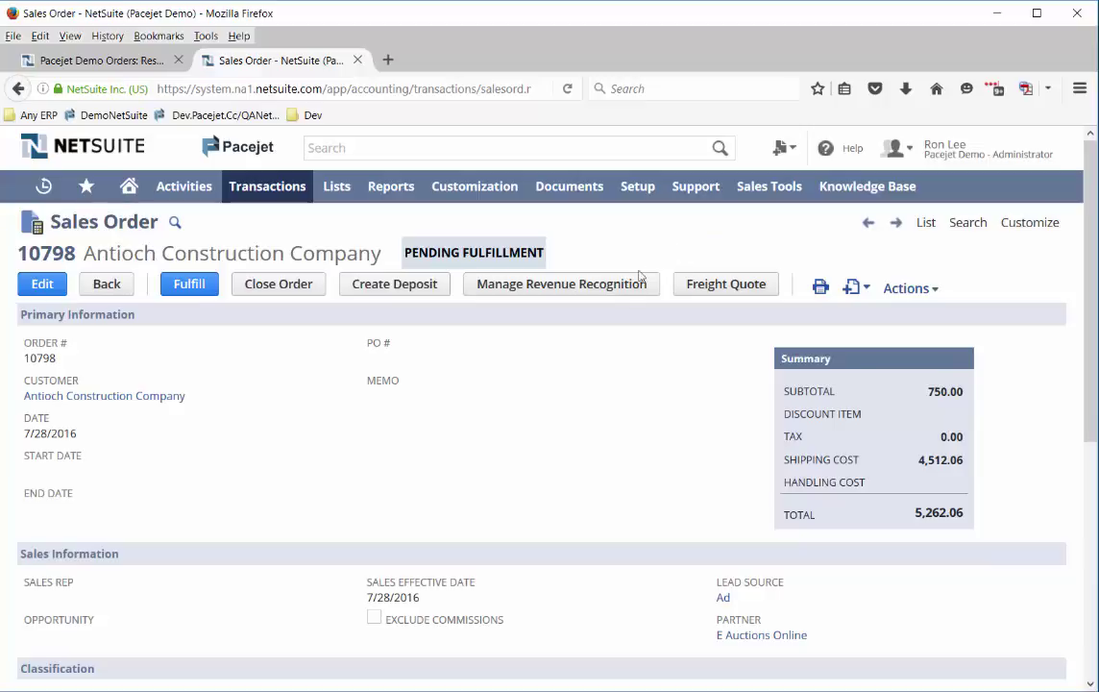
# Copy order 10798 as sales order 10799, save it, and save item fulfillment 6871 as Picked
pyautogui.moveTo(919, 288)
pyautogui.click(903, 327)
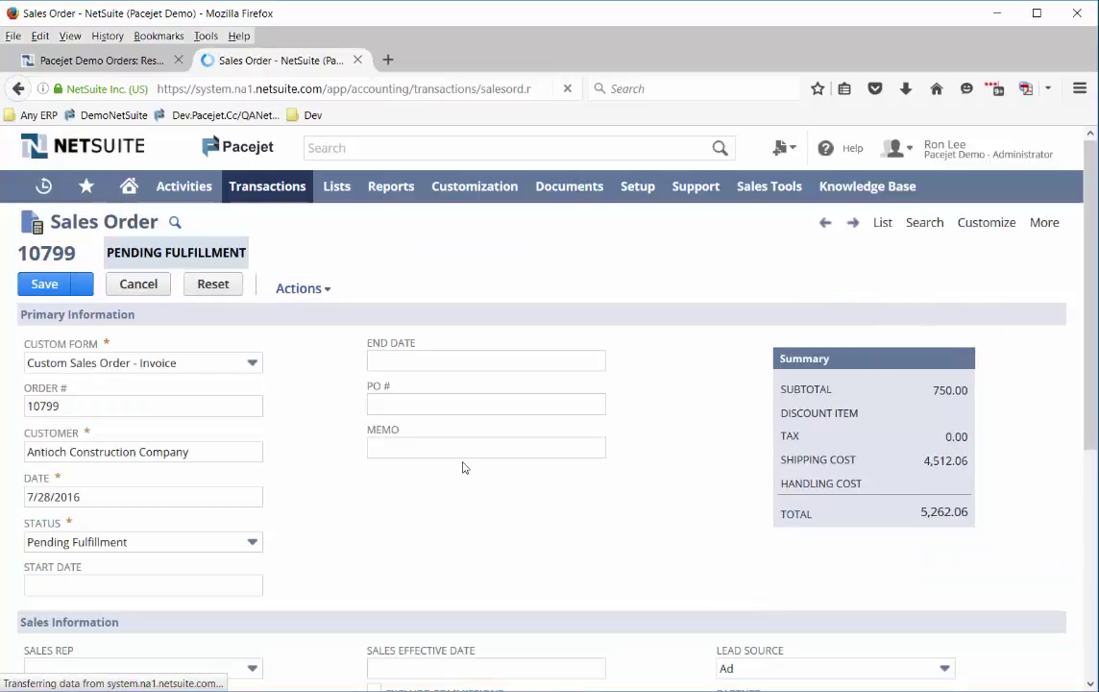
pyautogui.click(42, 286)
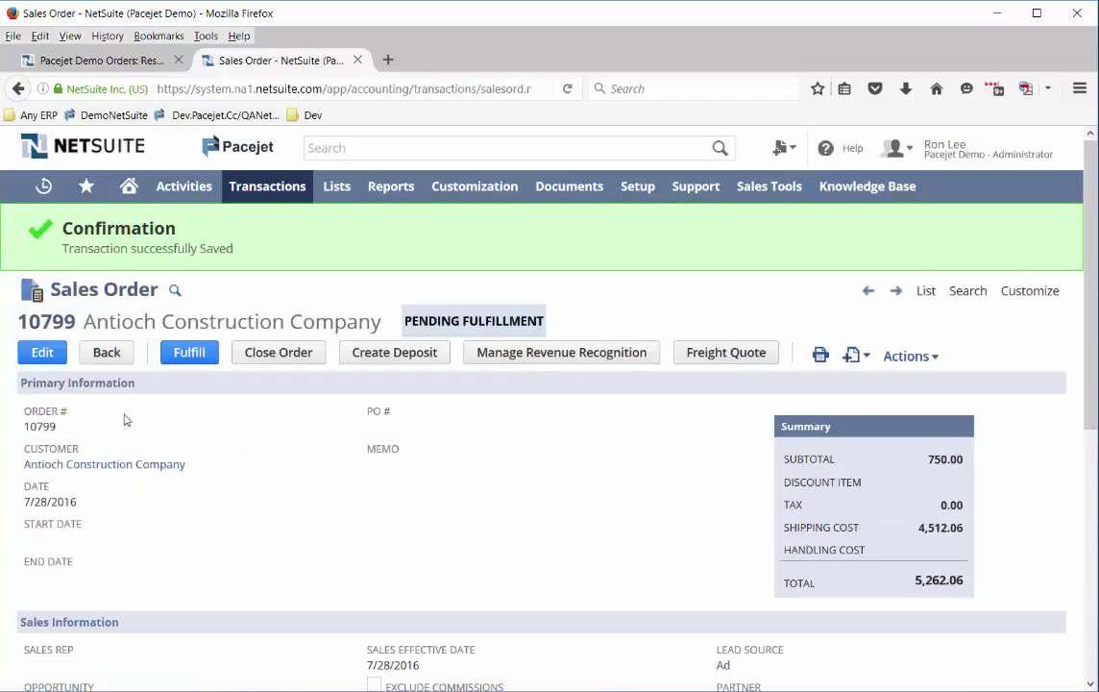
pyautogui.click(189, 351)
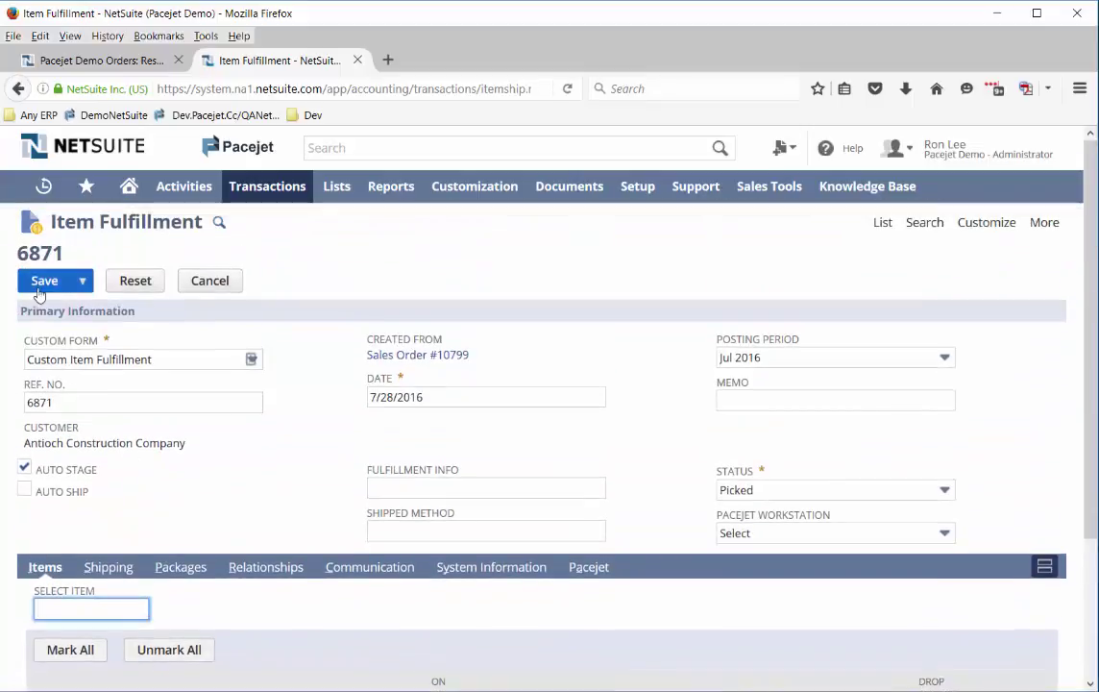
pyautogui.click(42, 282)
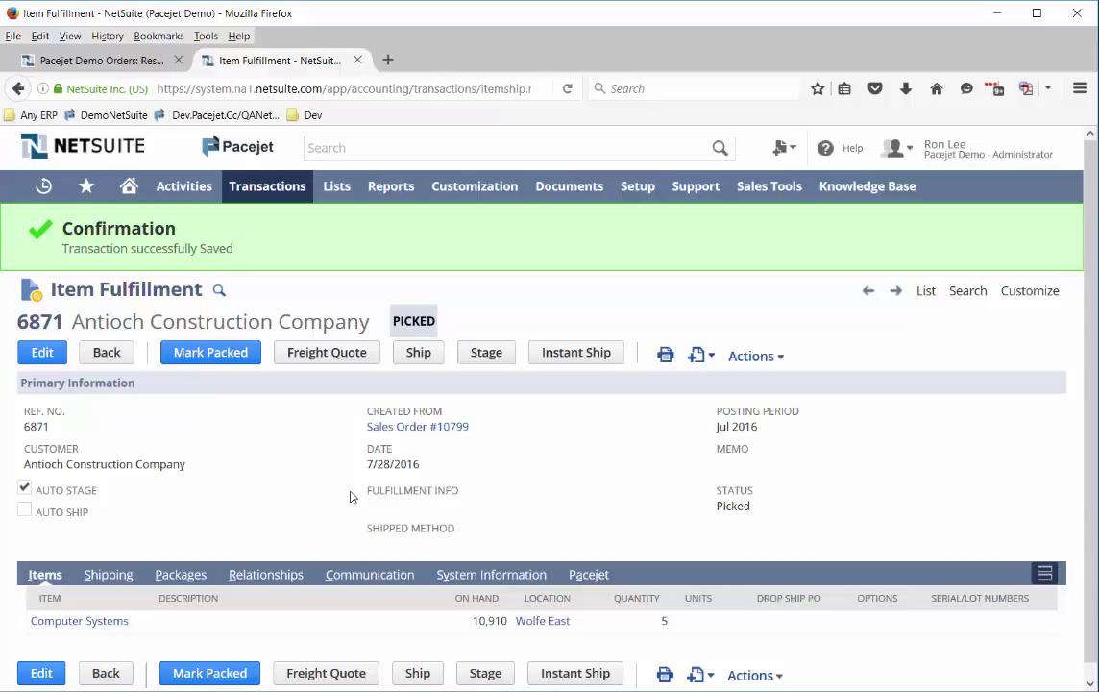
# Open today's Pacejet Shipping Workbench and quick-search order 10785
pyautogui.moveTo(86, 185)
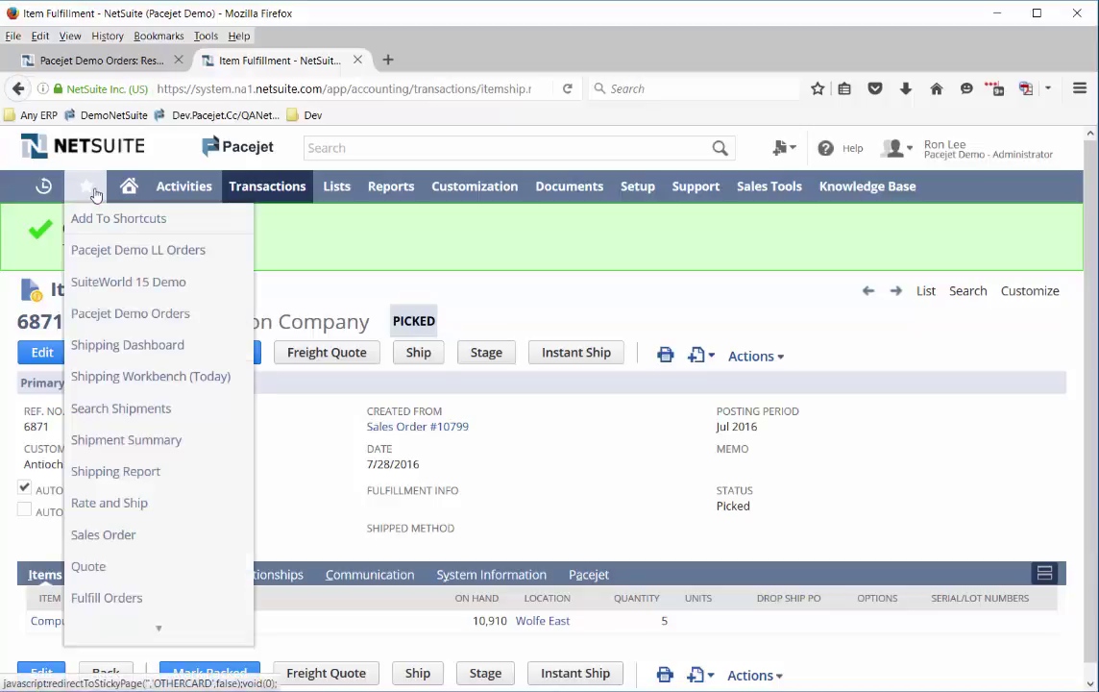
pyautogui.click(144, 376)
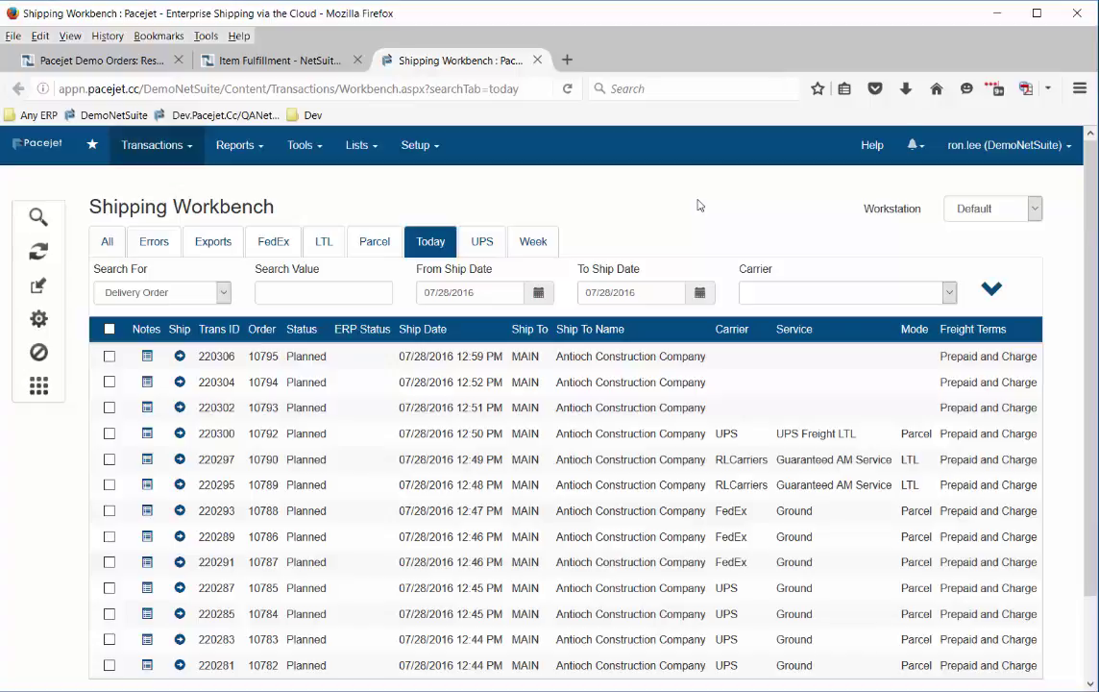
pyautogui.hotkey('ctrl', 'q')
pyautogui.write('10785')
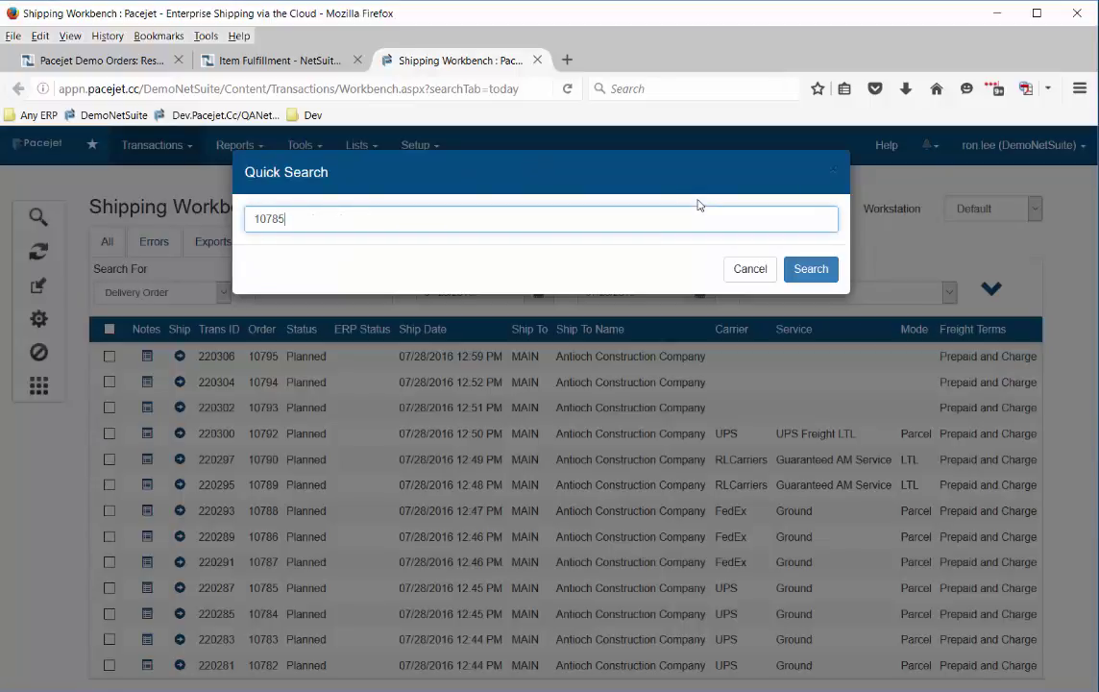
pyautogui.press('Return')
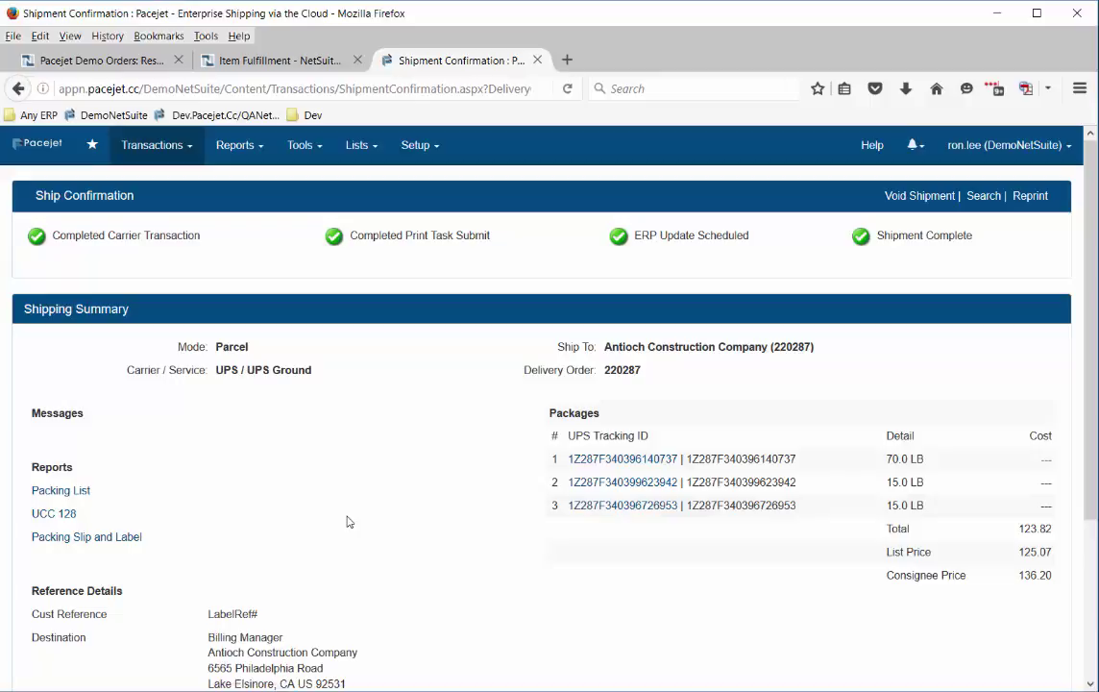
# Bring up the Pacejet quick order search
pyautogui.hotkey('ctrl', 'shift', 'f')
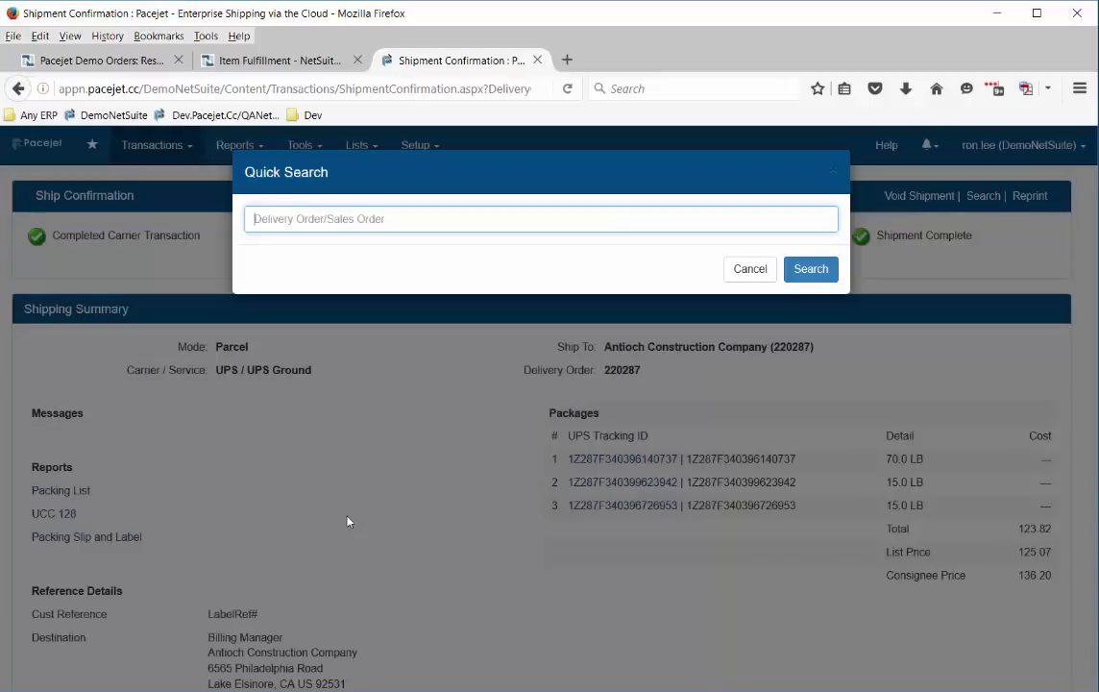
# Search Pacejet for order 10786 to rate and ship it
pyautogui.write('10785')
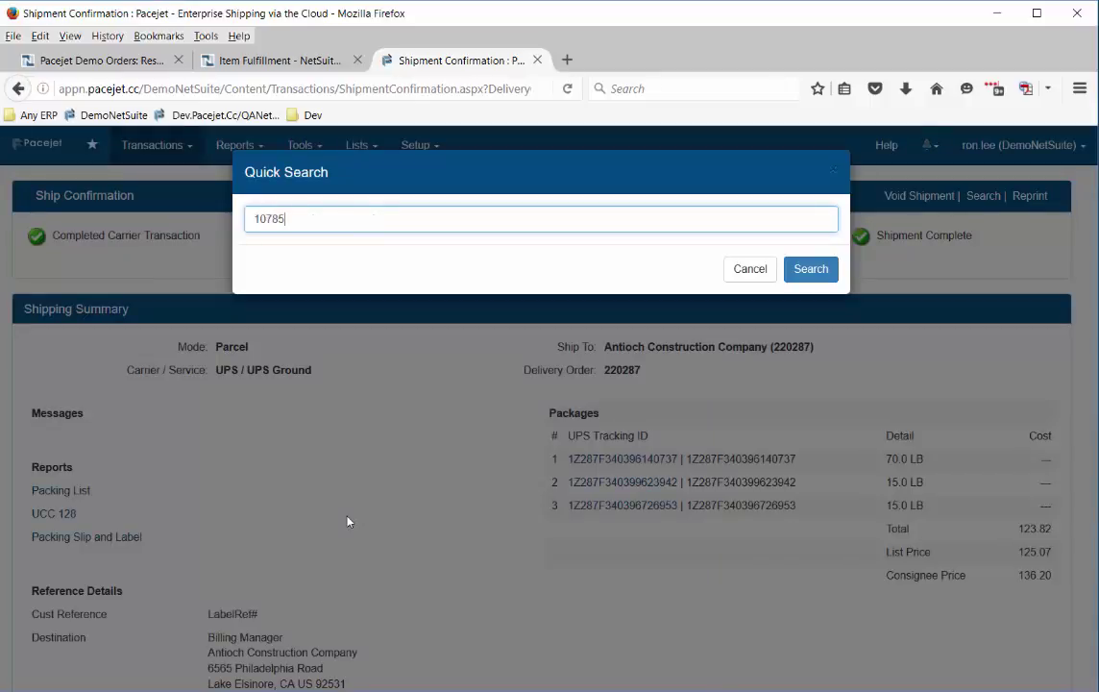
pyautogui.press('BackSpace')
pyautogui.write('6')
pyautogui.press('Return')
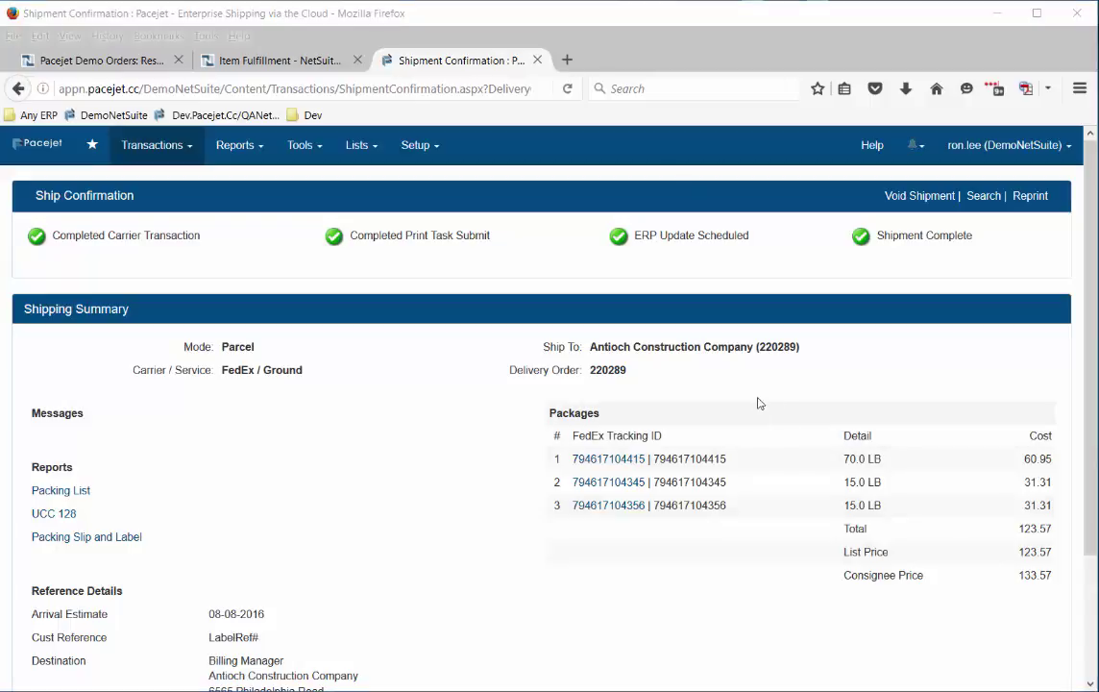
# Review today's nine planned shipments in the Shipping Workbench, then go to the Welcome dashboard
pyautogui.click(144, 146)
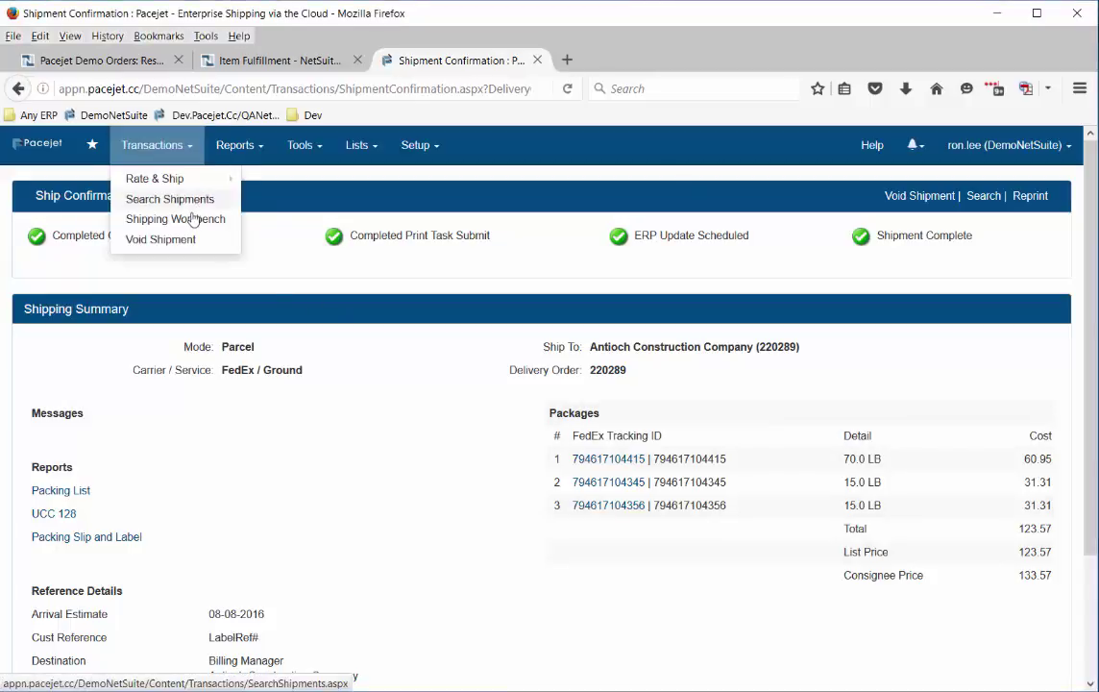
pyautogui.click(191, 200)
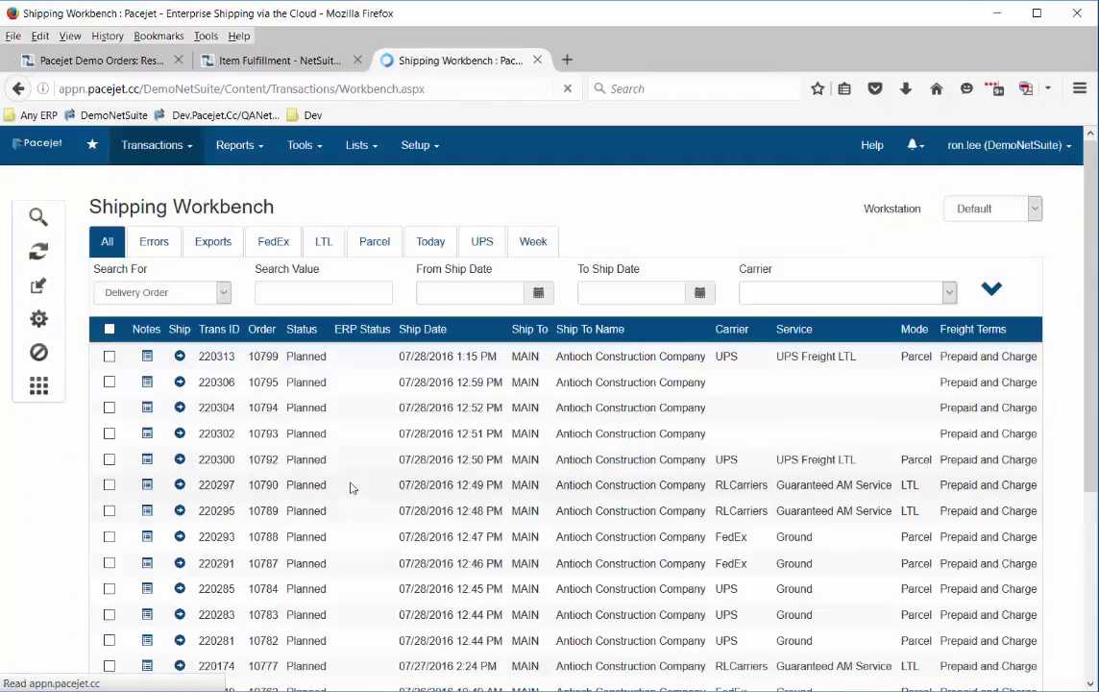
pyautogui.click(441, 245)
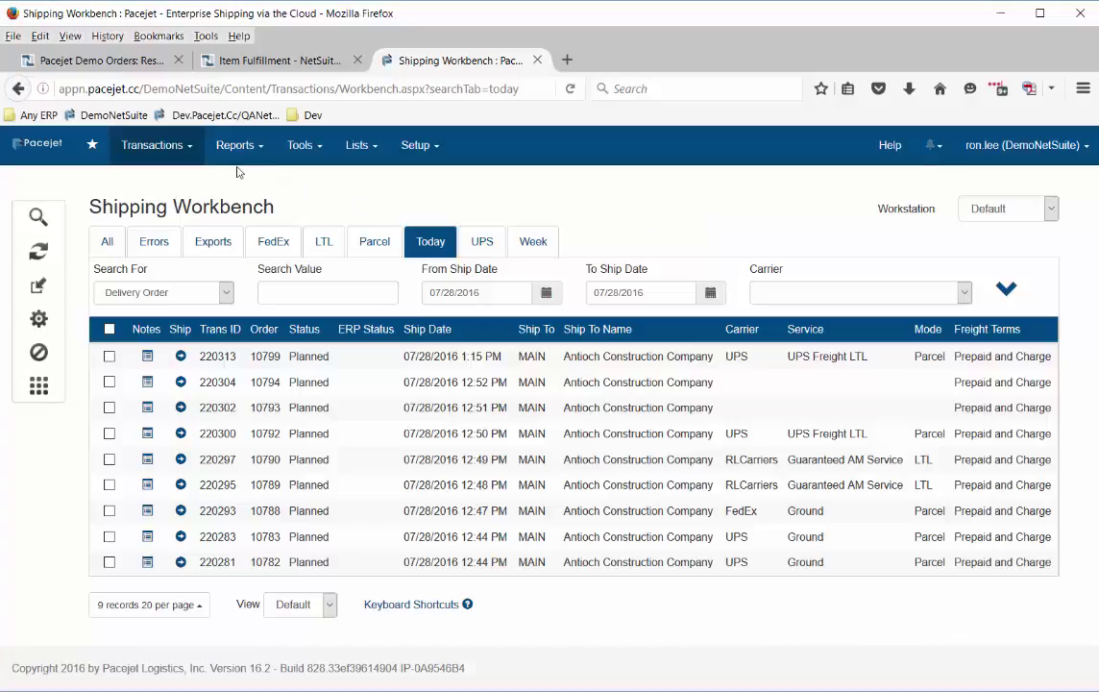
pyautogui.click(57, 145)
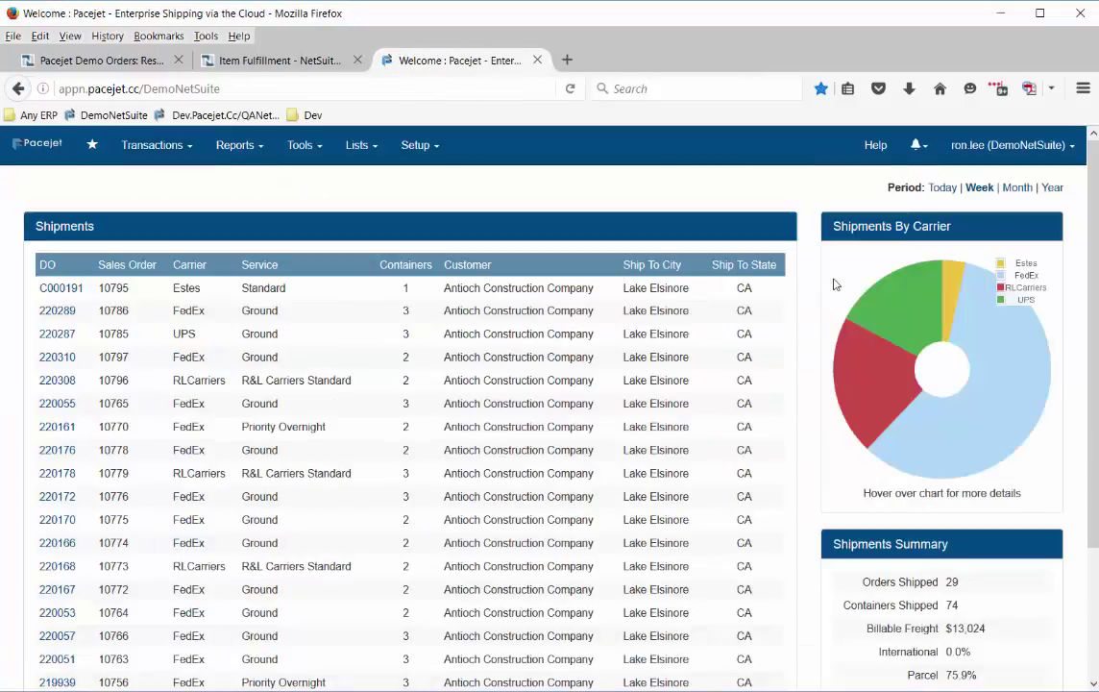
# Check carrier shares (FedEx 58.62%, UPS 17.24%) and open the Shipment Summary report
pyautogui.moveTo(878, 332)
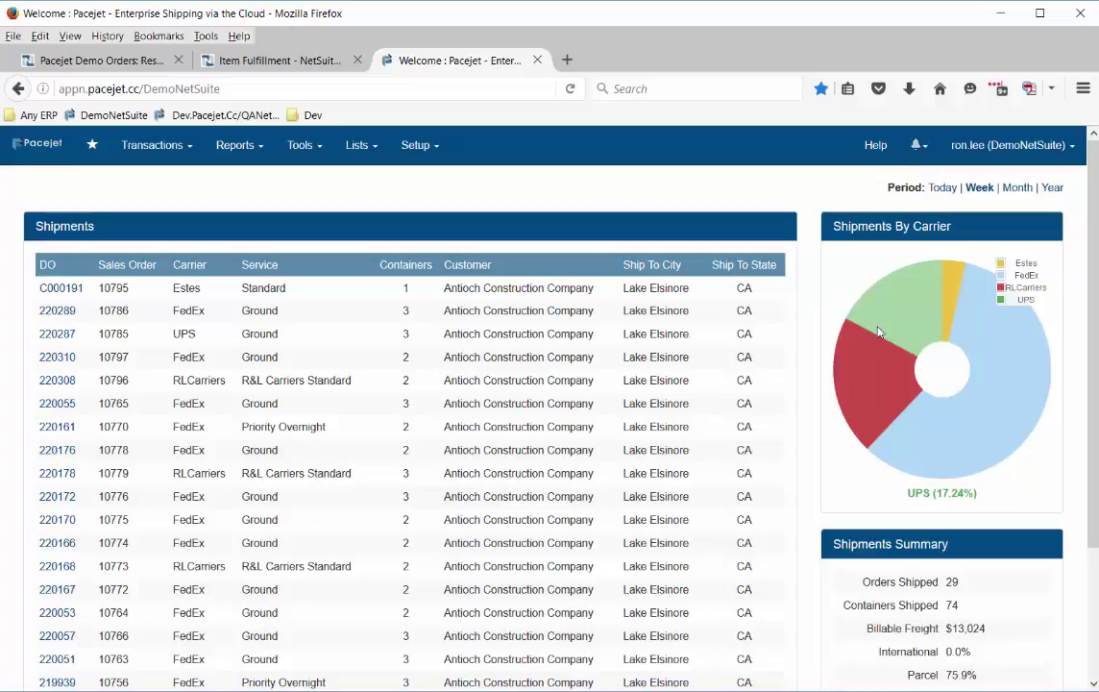
pyautogui.moveTo(1009, 389)
pyautogui.scroll(-2, 974, 523)
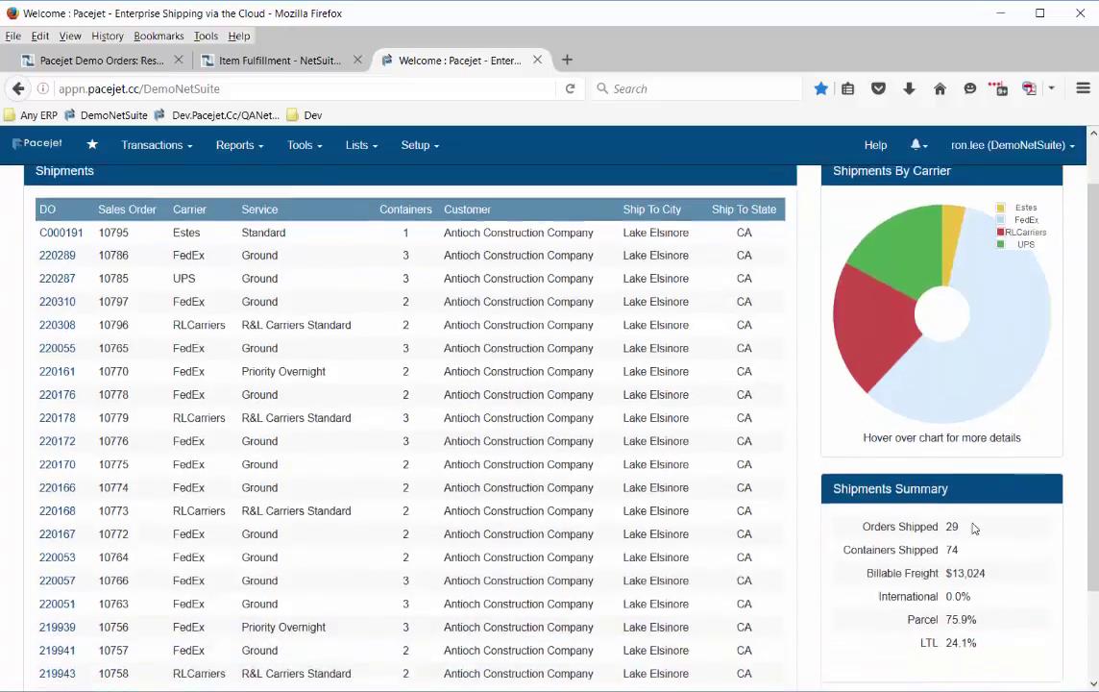
pyautogui.scroll(2, 961, 409)
pyautogui.moveTo(925, 449)
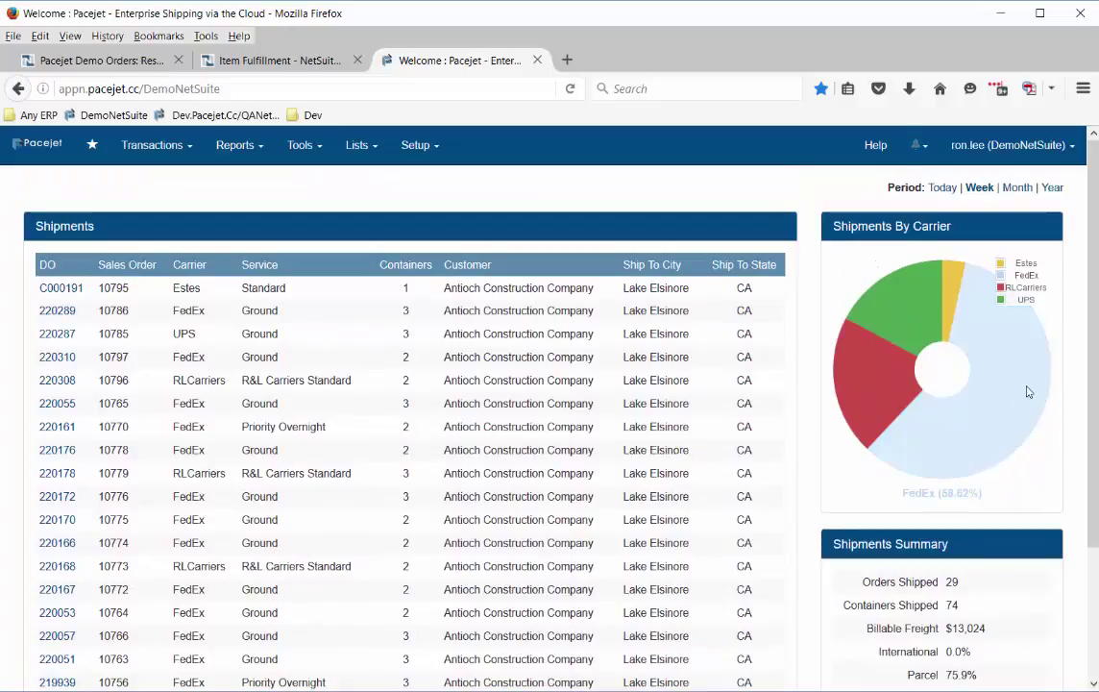
pyautogui.click(238, 145)
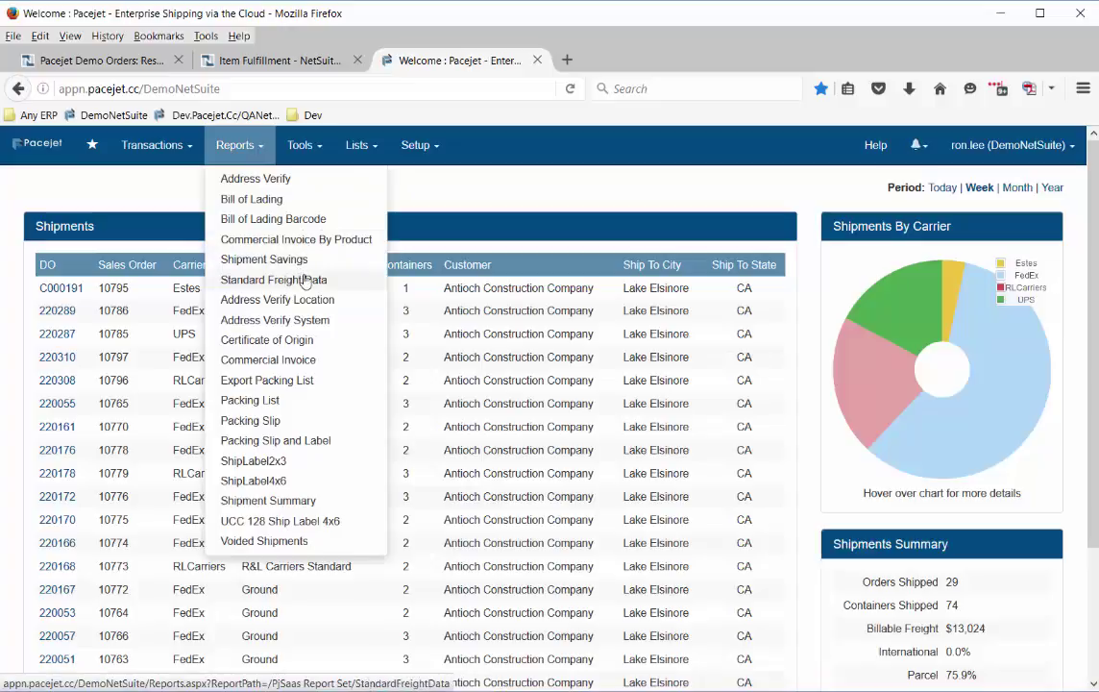
pyautogui.click(308, 501)
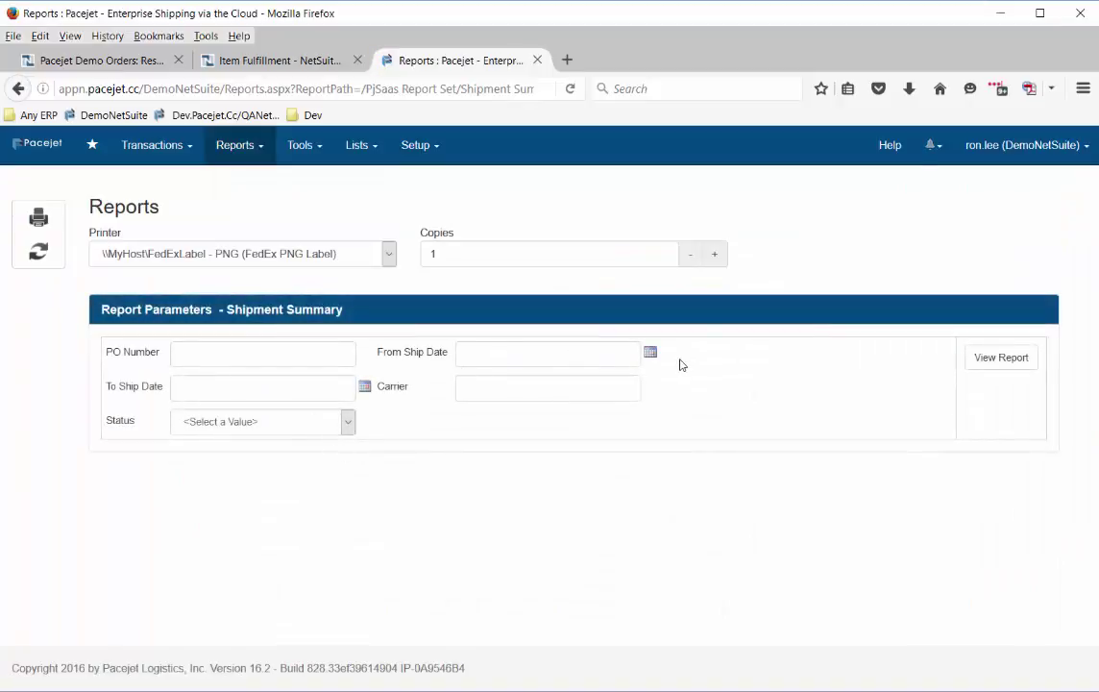
# Run the Shipment Summary report for Complete shipments from 7/27/2016 to 7/29/2016
pyautogui.click(650, 353)
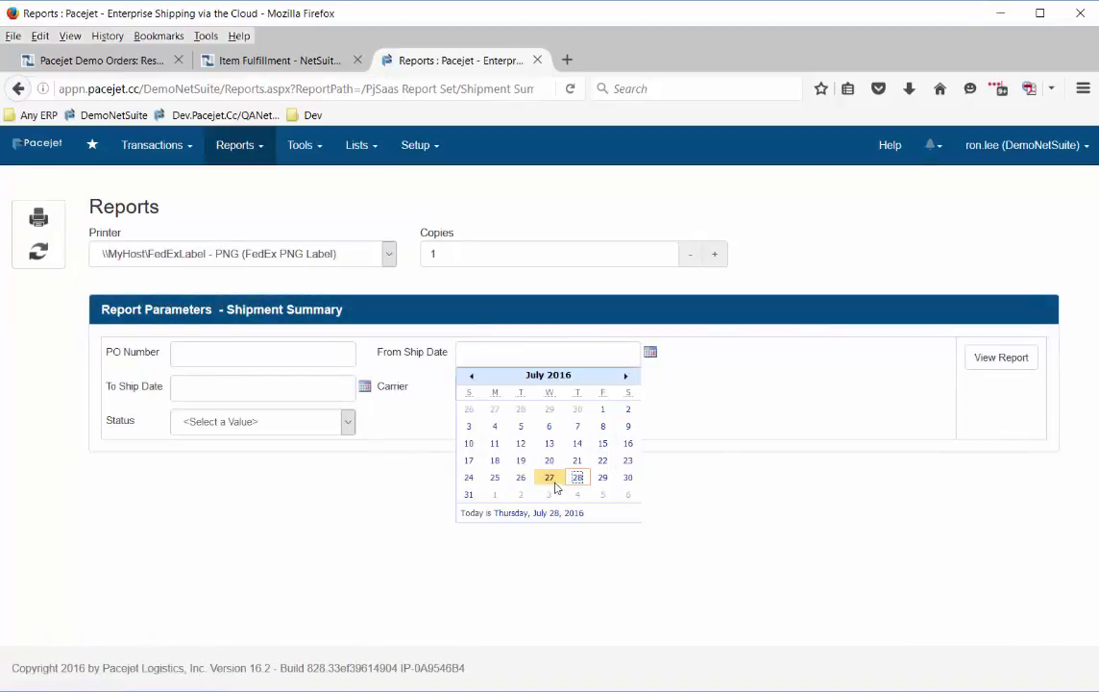
pyautogui.click(548, 478)
pyautogui.click(365, 388)
pyautogui.click(317, 509)
pyautogui.click(344, 422)
pyautogui.click(247, 469)
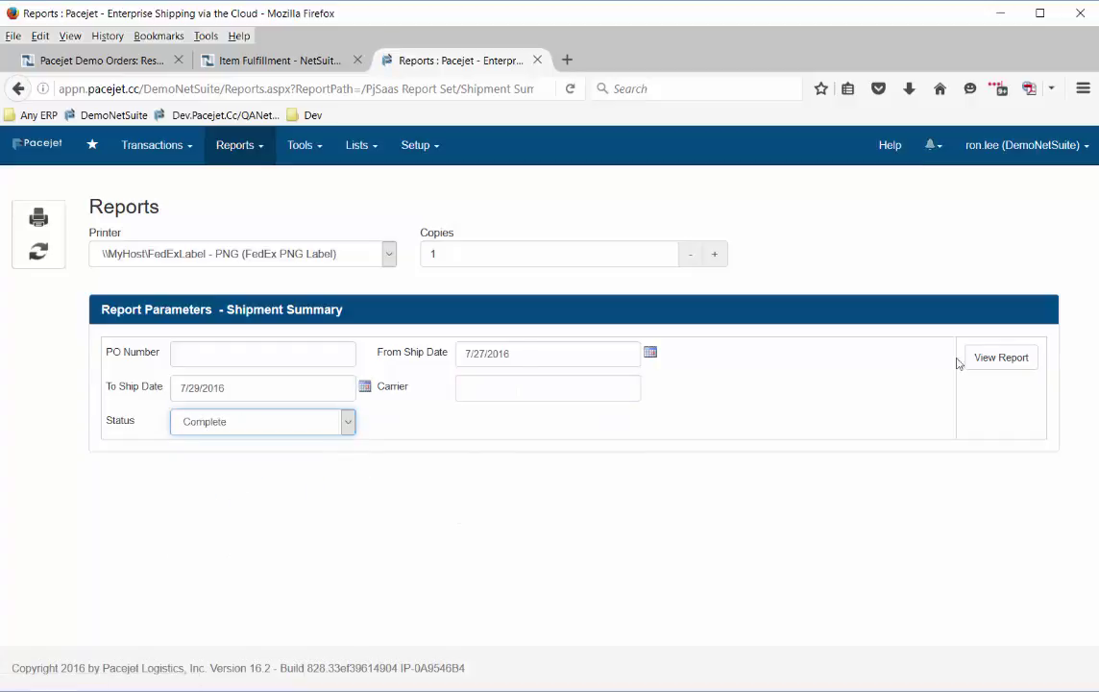
pyautogui.click(999, 359)
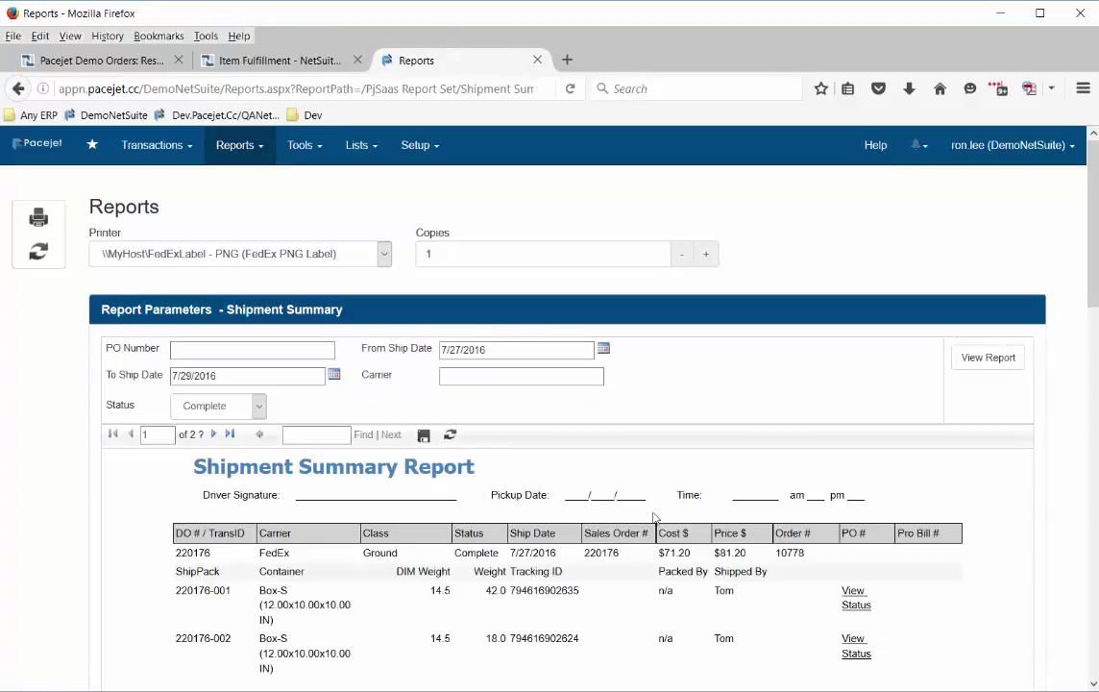
# Scroll through the report's two pages of shipment costs and tracking IDs
pyautogui.scroll(-3, 634, 452)
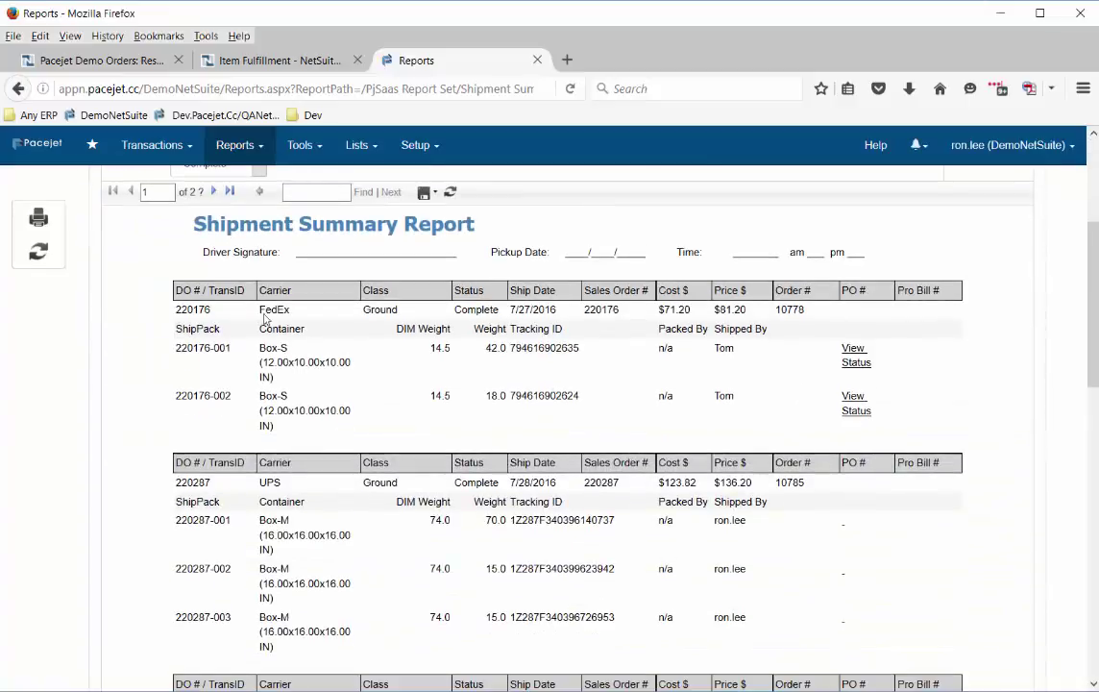
pyautogui.scroll(-10, 297, 362)
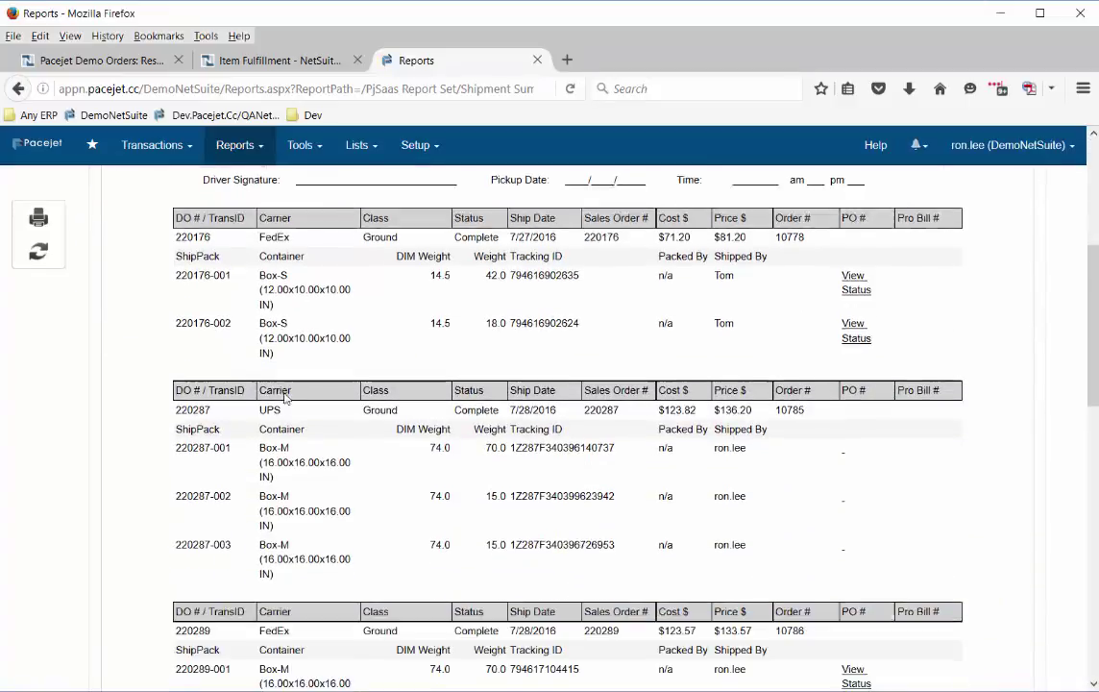
pyautogui.scroll(-3, 379, 507)
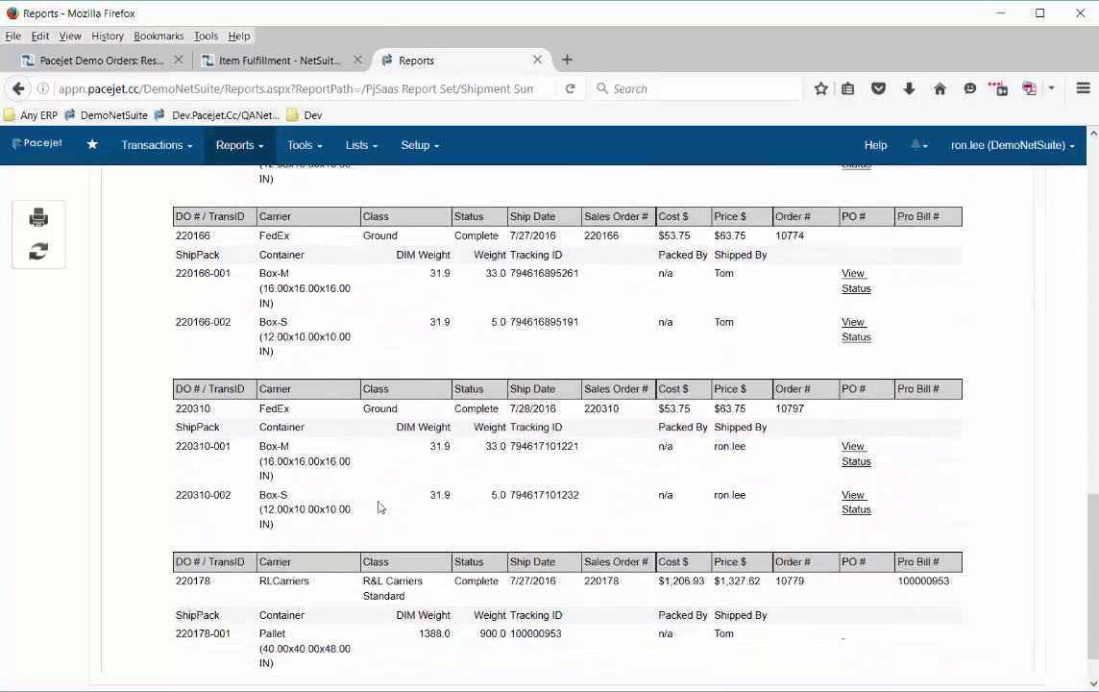
pyautogui.scroll(6, 379, 507)
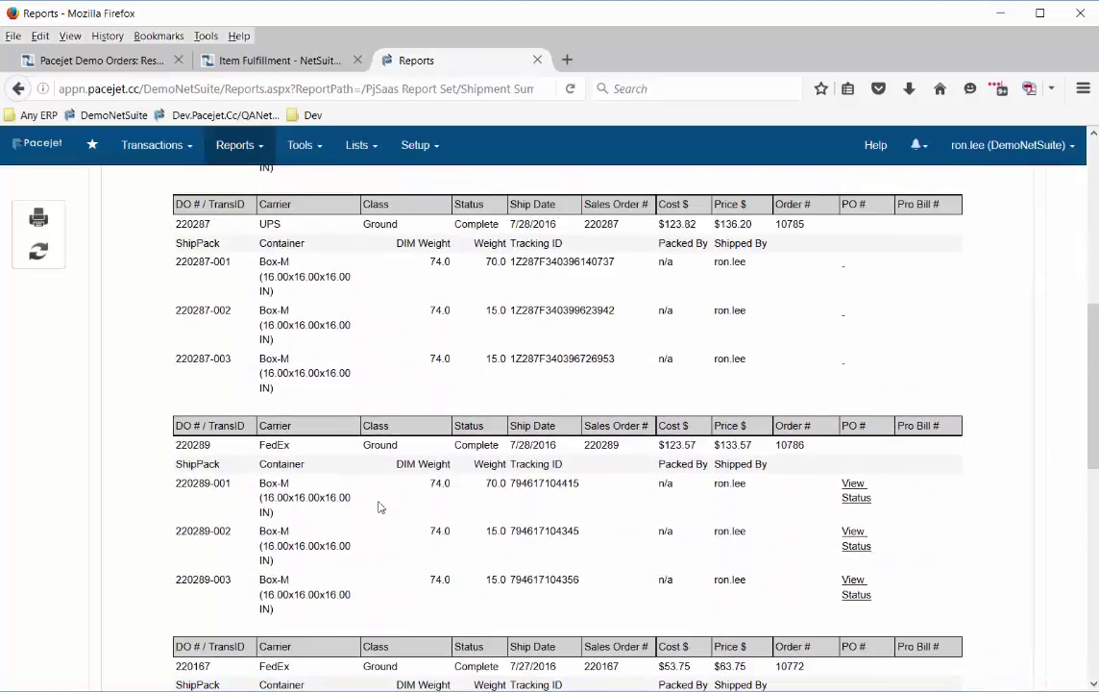
pyautogui.scroll(5, 378, 507)
pyautogui.scroll(-2, 274, 326)
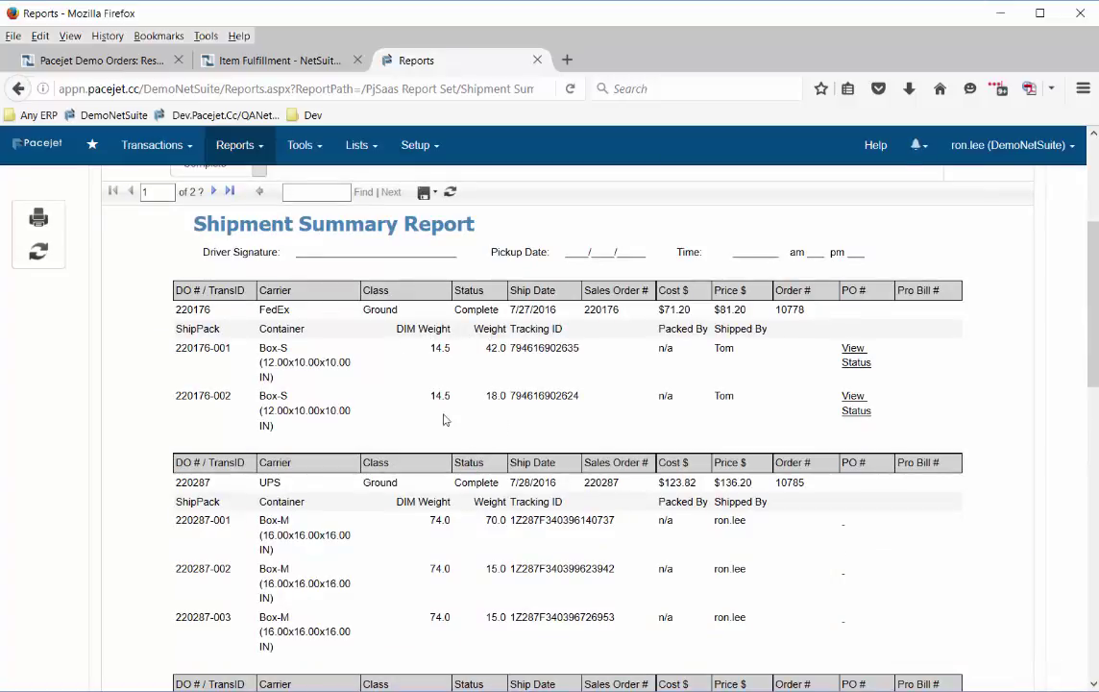
pyautogui.scroll(-3, 444, 423)
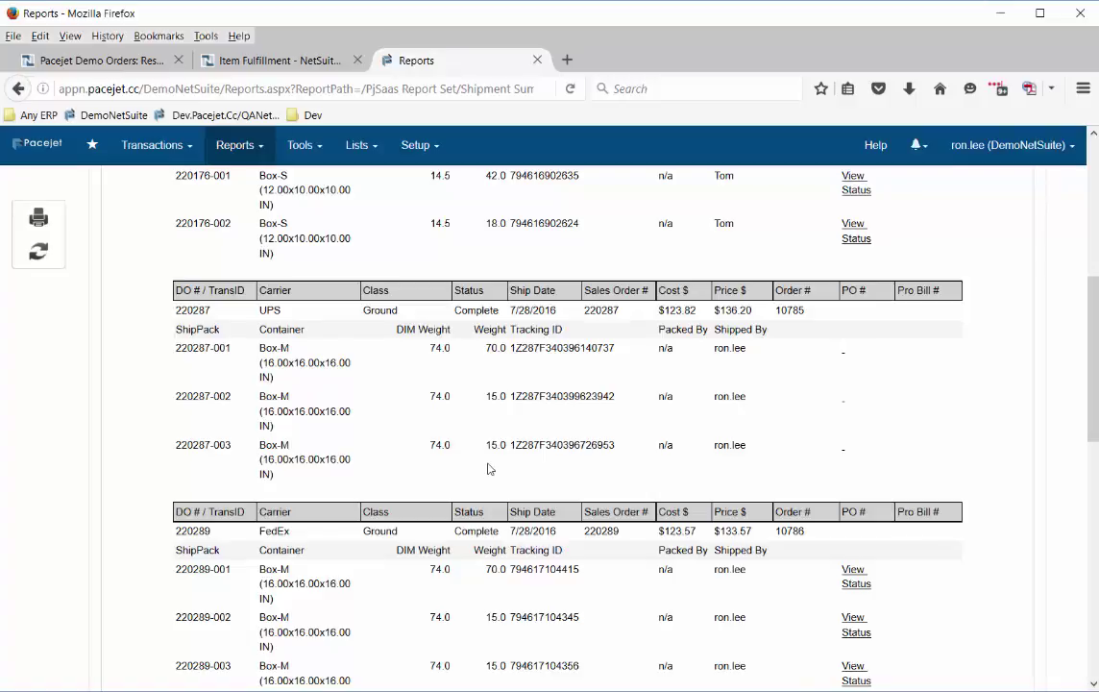
pyautogui.scroll(3, 488, 468)
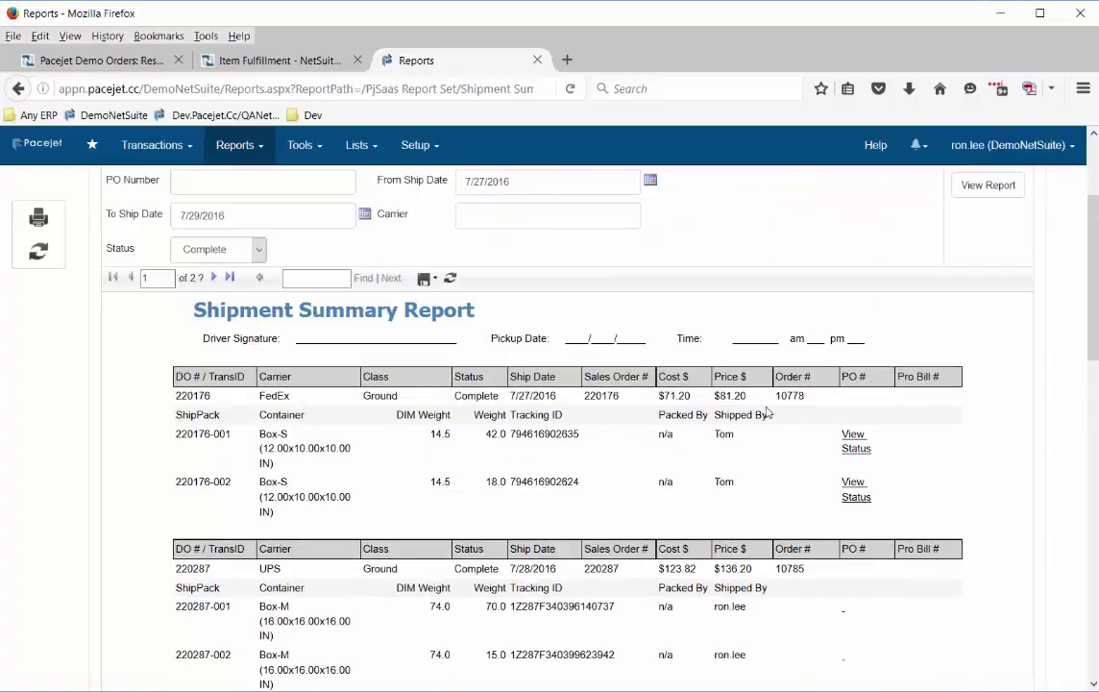
# Export the Shipment Summary report to Excel and open Shipment Summary.xlsx
pyautogui.click(427, 278)
pyautogui.click(457, 379)
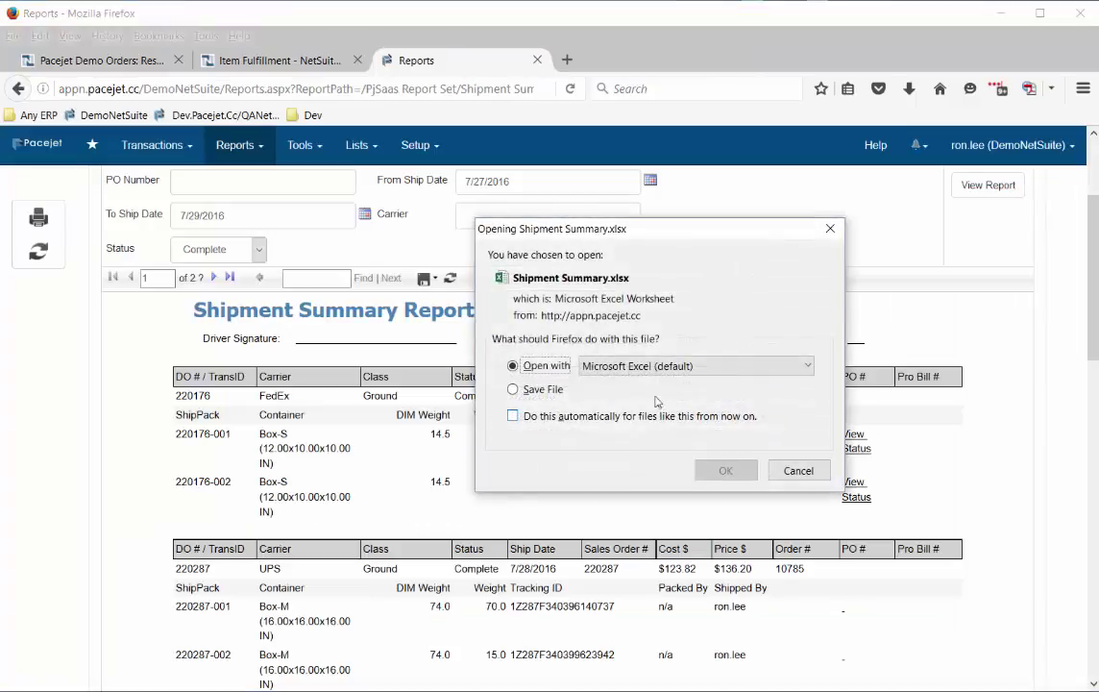
pyautogui.click(653, 419)
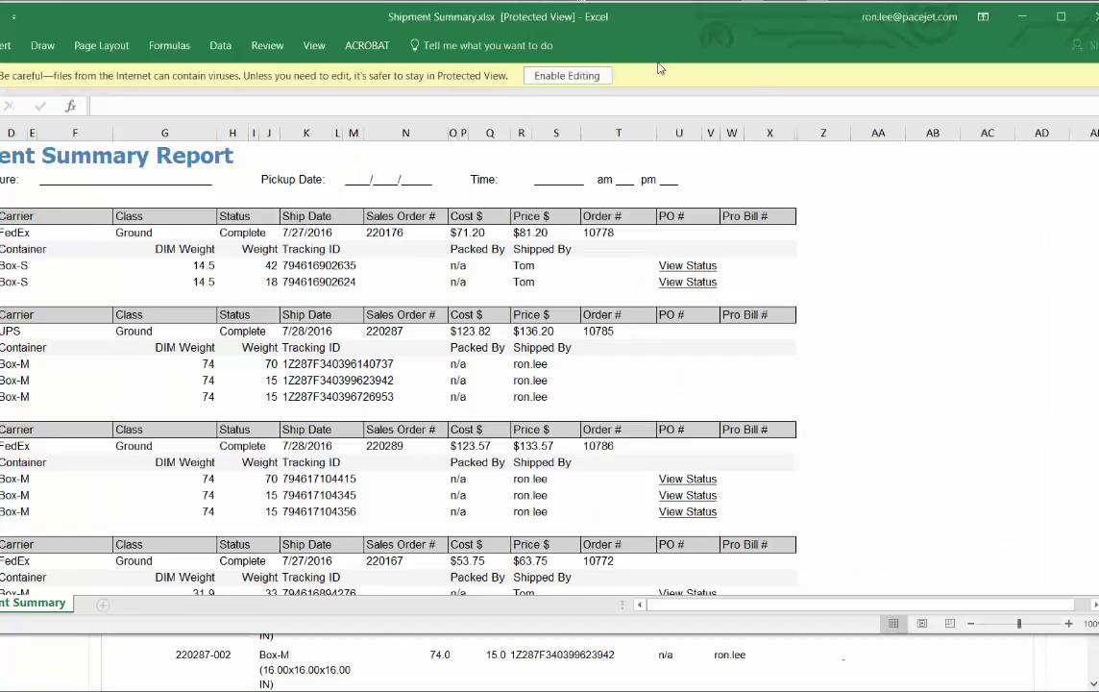
# Review the exported workbook in Excel, then close it
pyautogui.scroll(-5, 663, 384)
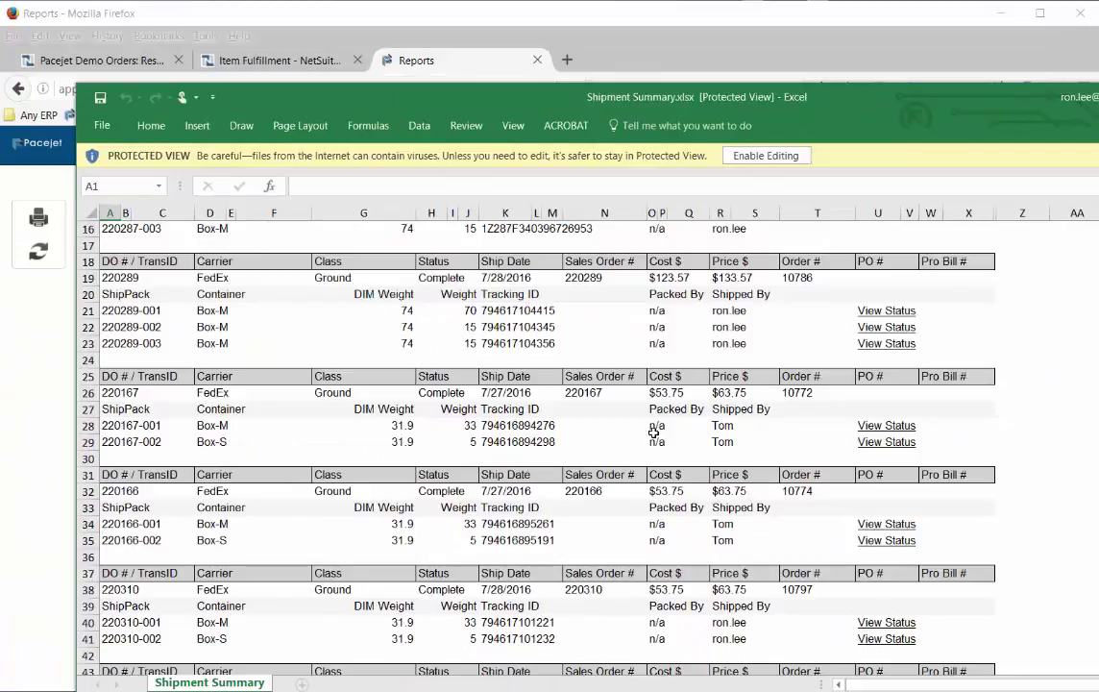
pyautogui.scroll(5, 663, 423)
pyautogui.moveTo(841, 114); pyautogui.dragTo(653, 112)
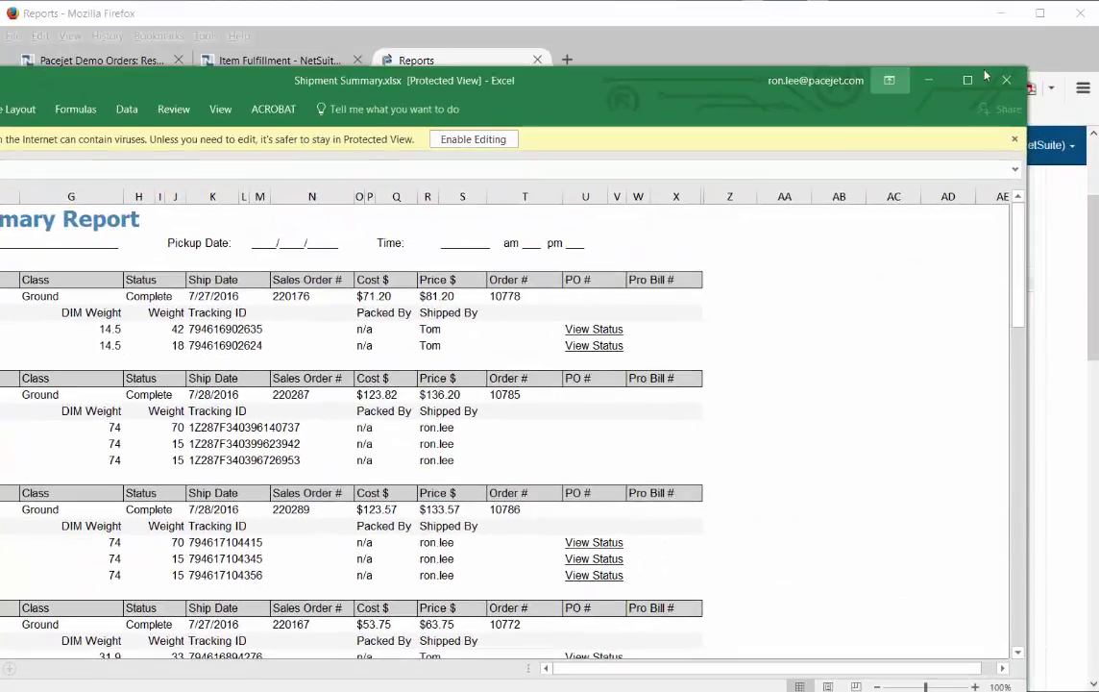
pyautogui.click(1011, 96)
pyautogui.scroll(3, 612, 330)
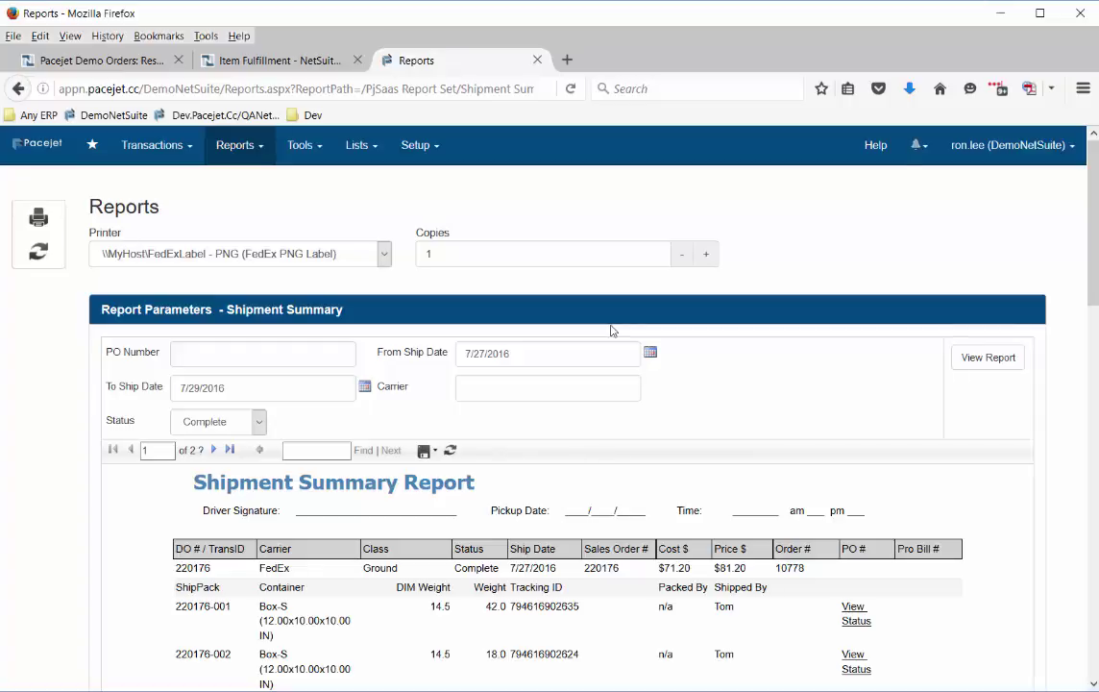
pyautogui.click(236, 144)
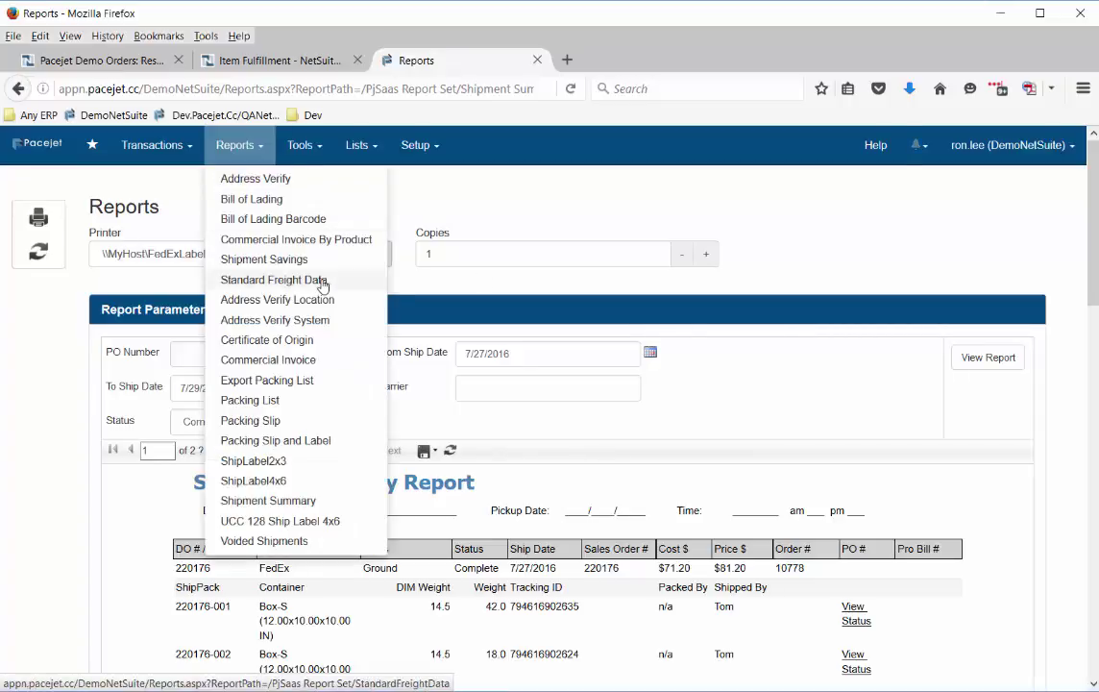
# Run the Shipment Savings report from 7/21/2016 to 7/29/2016
pyautogui.click(282, 258)
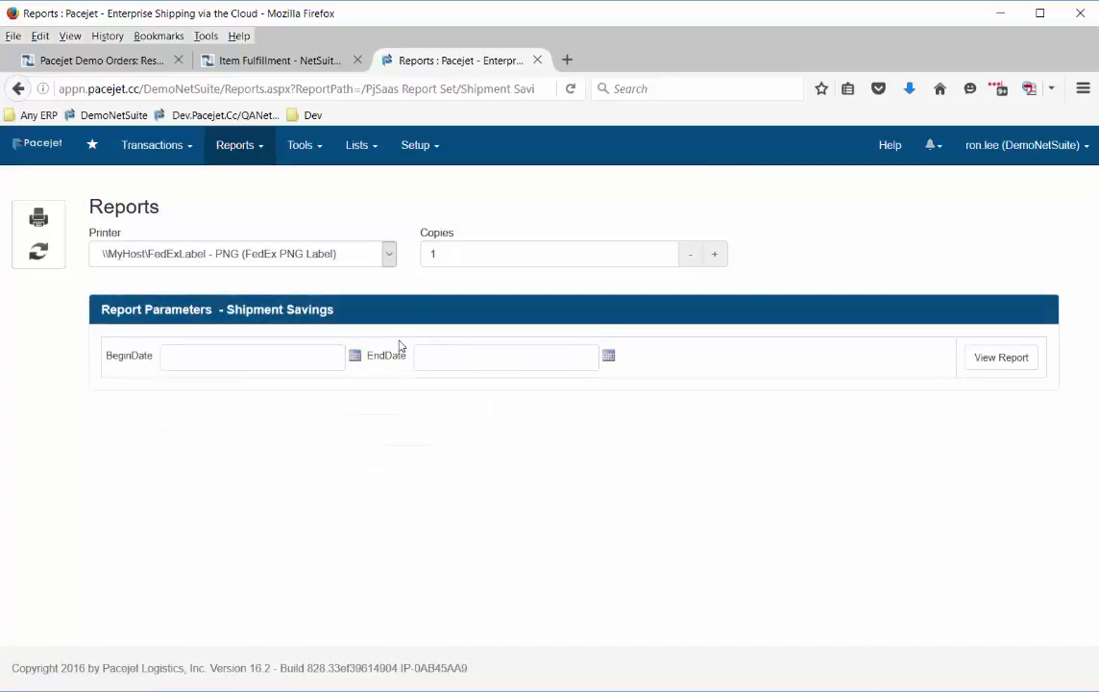
pyautogui.click(353, 357)
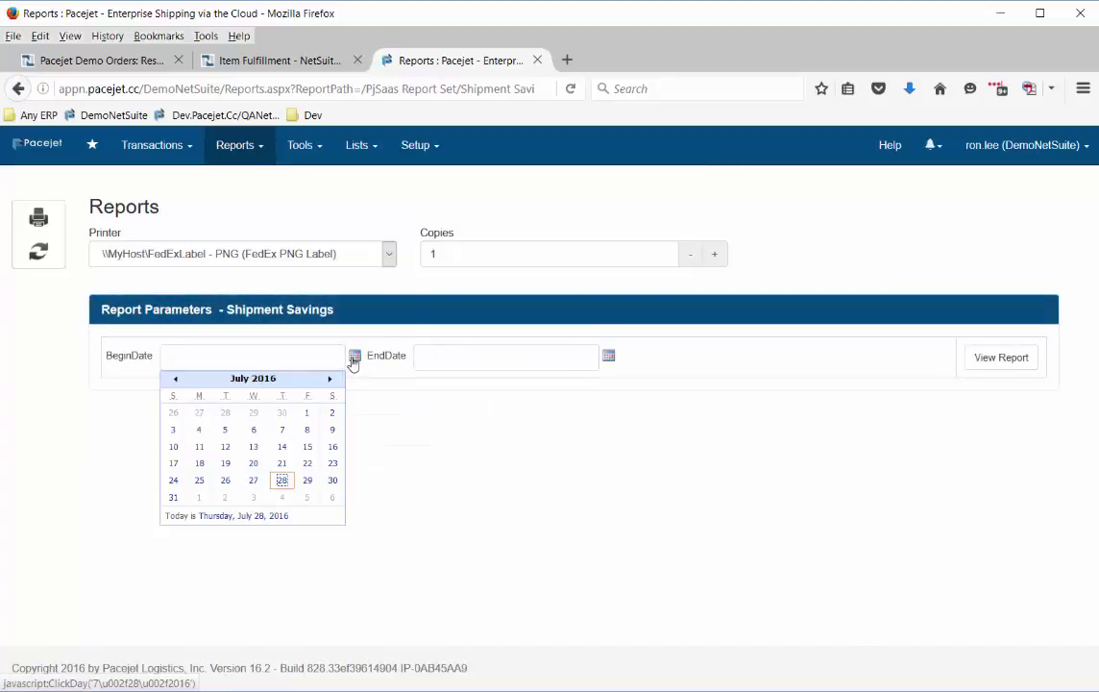
pyautogui.click(278, 466)
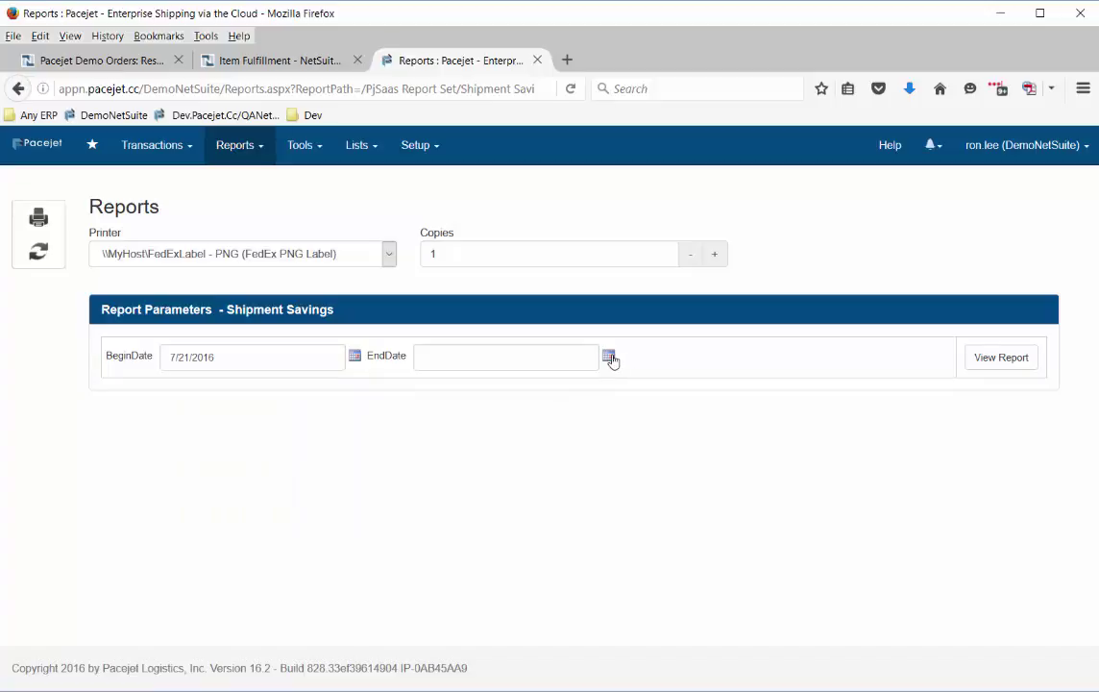
pyautogui.click(608, 355)
pyautogui.click(561, 479)
pyautogui.click(980, 362)
# Review the 1,865.80 potential savings, highlighting Estes cheaper than the chosen UPS for order 219415
pyautogui.scroll(-3, 802, 434)
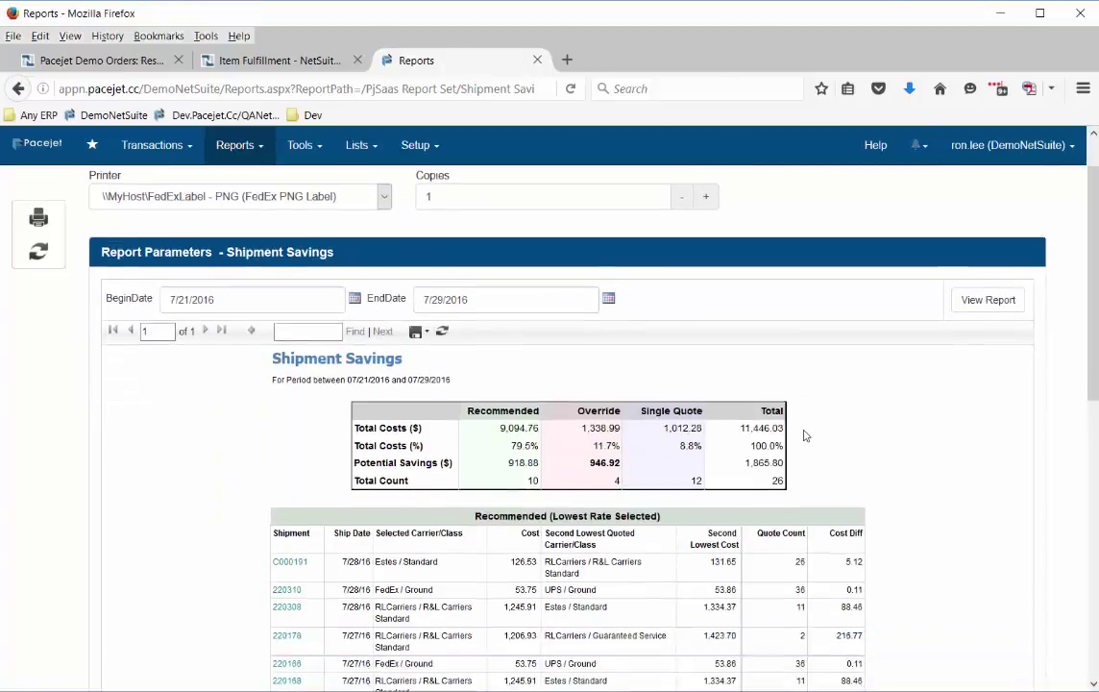
pyautogui.scroll(-2, 855, 384)
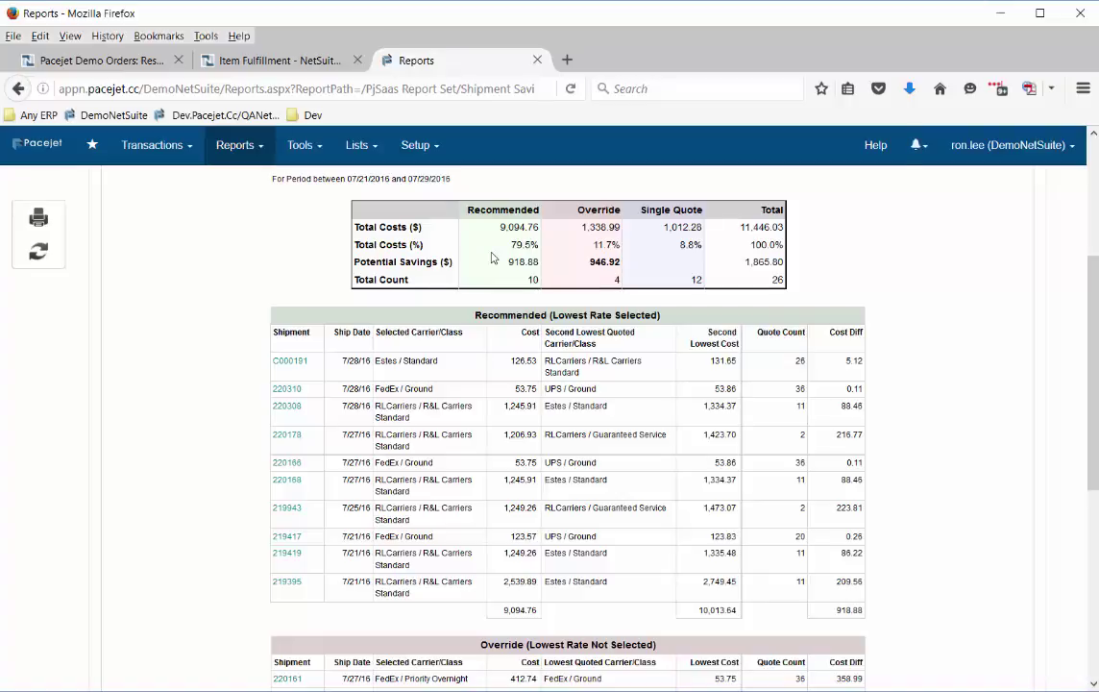
pyautogui.scroll(-2, 672, 452)
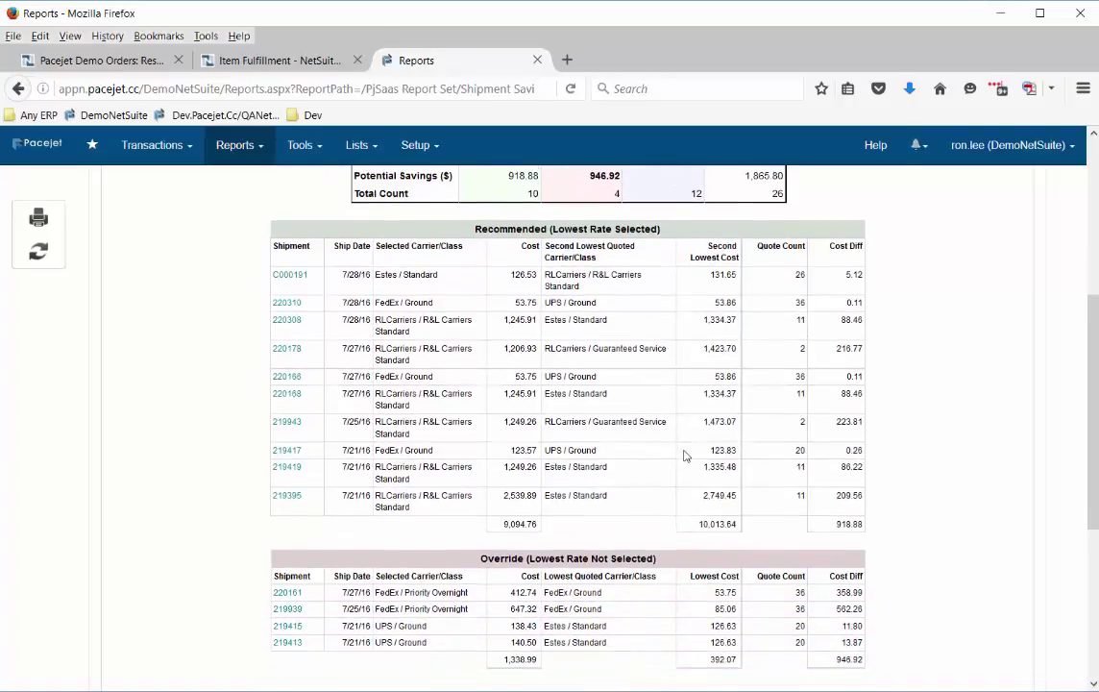
pyautogui.scroll(-2, 396, 509)
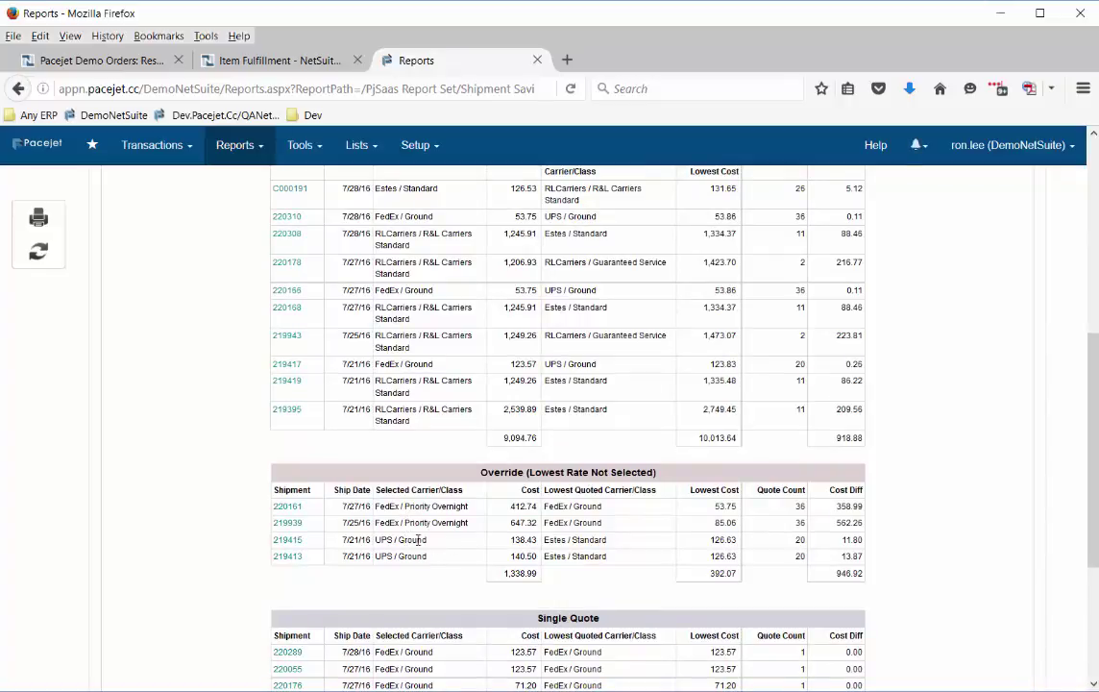
pyautogui.doubleClick(554, 541)
pyautogui.doubleClick(384, 539)
pyautogui.scroll(-2, 677, 553)
pyautogui.scroll(5, 676, 553)
pyautogui.scroll(3, 676, 552)
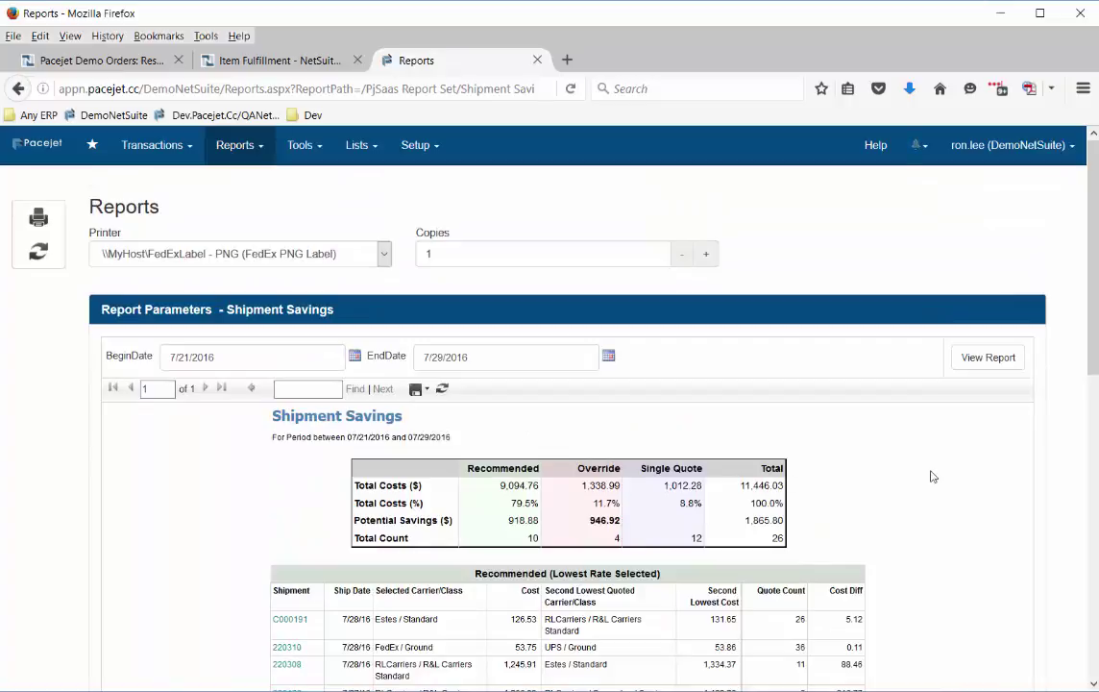
pyautogui.click(985, 497)
# Return to the Pacejet Welcome dashboard showing this week's 29 orders and $13,024 freight
pyautogui.click(34, 146)
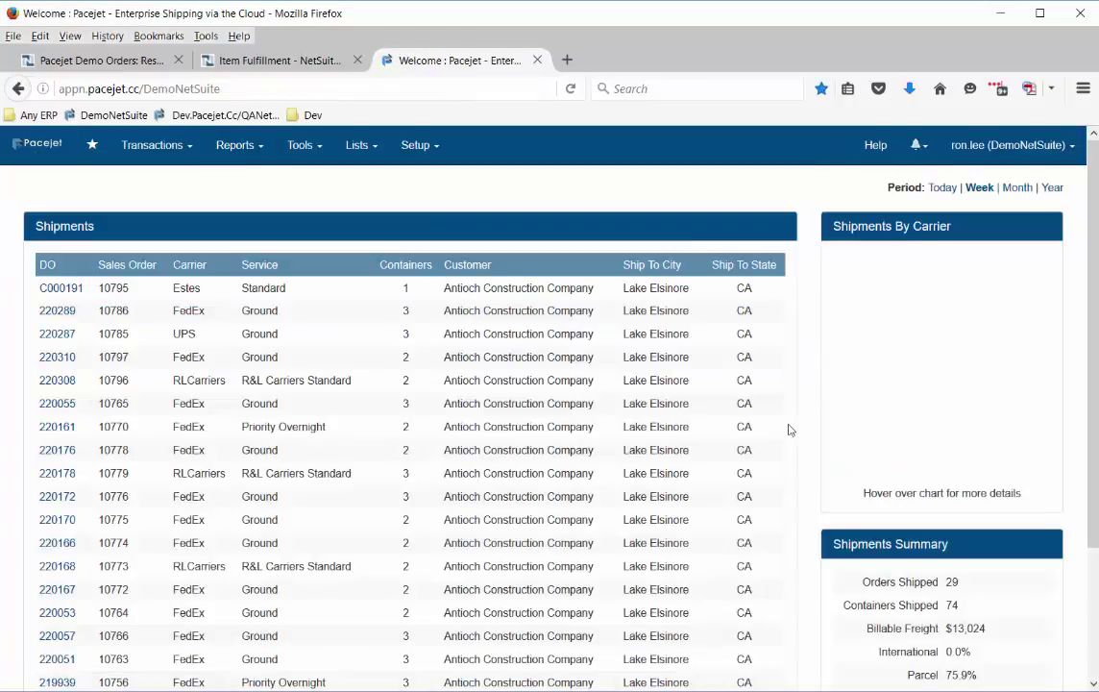